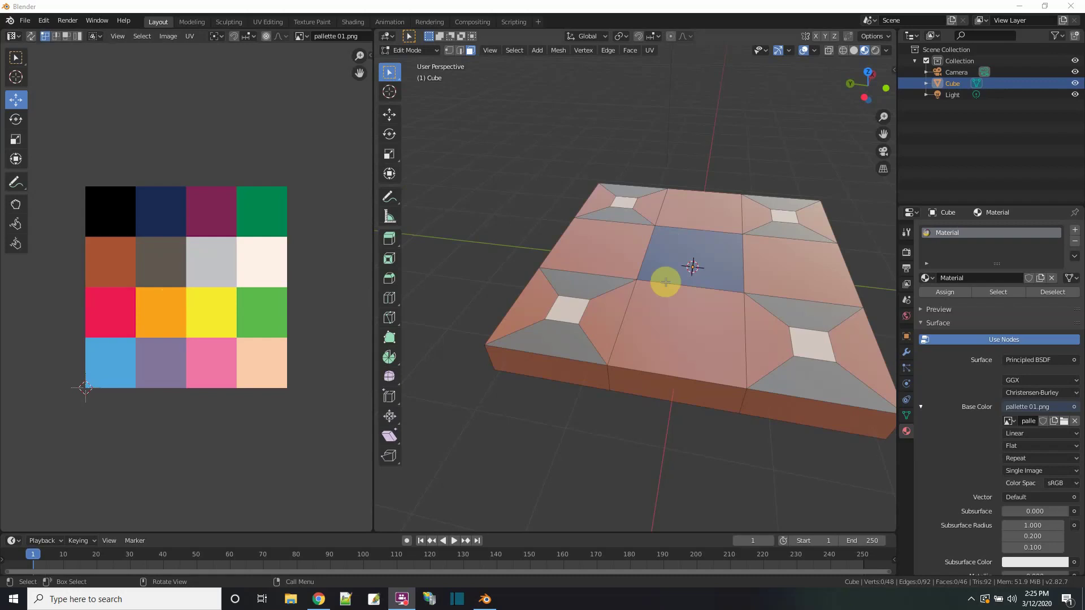
- Move the UVs of the two tiles flanking the blue centre tile from the brown cell to the yellow cell
{"action": "middle_click_drag", "start_coordinate": [714, 308], "coordinate": [750, 337]}
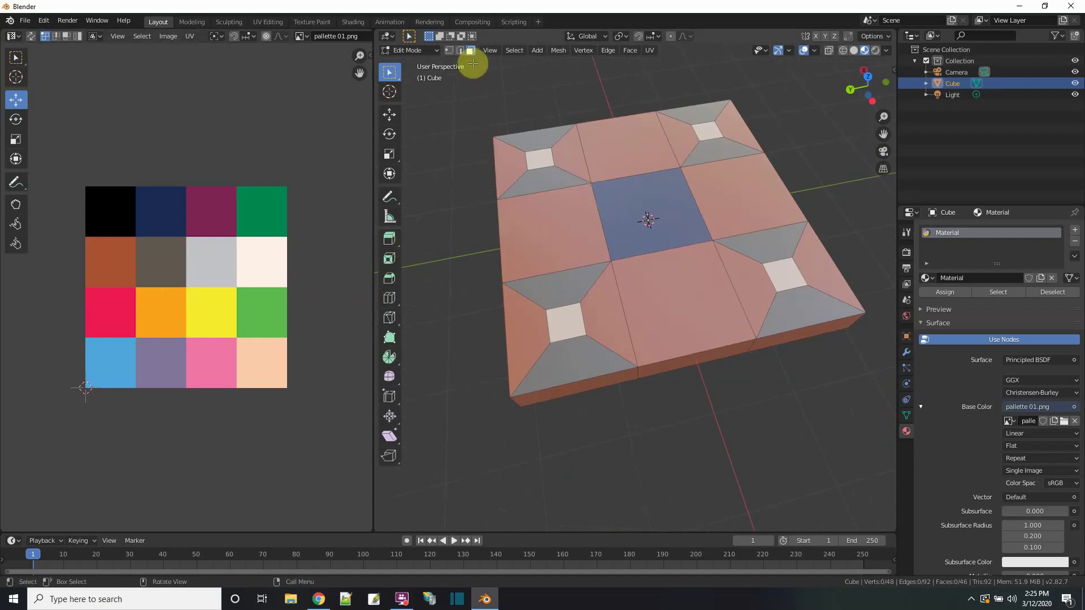
{"action": "left_click", "coordinate": [564, 235]}
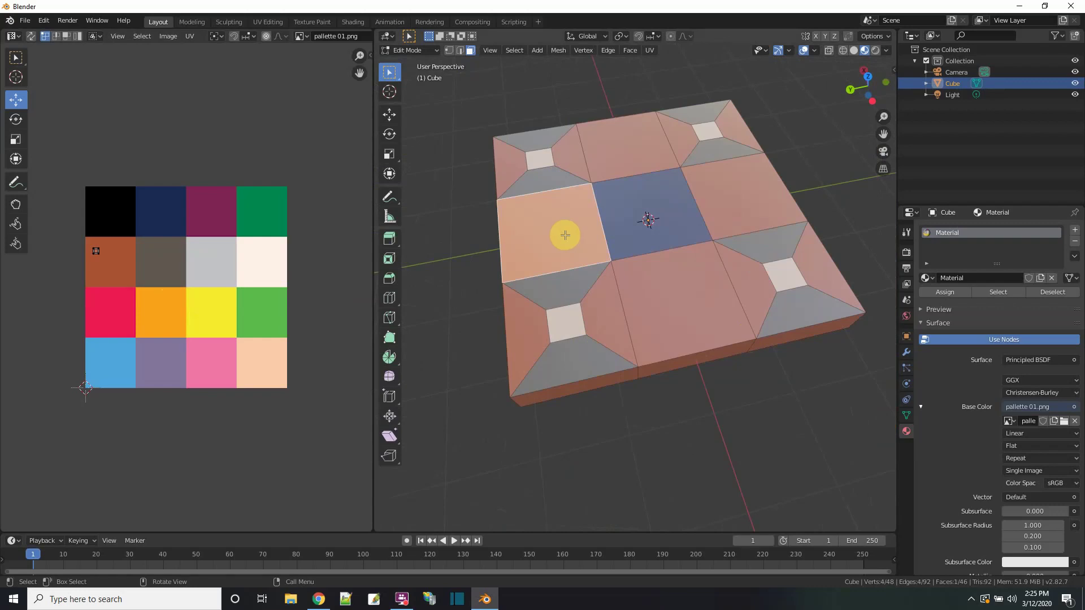
{"action": "left_click", "coordinate": [742, 205], "text": "shift"}
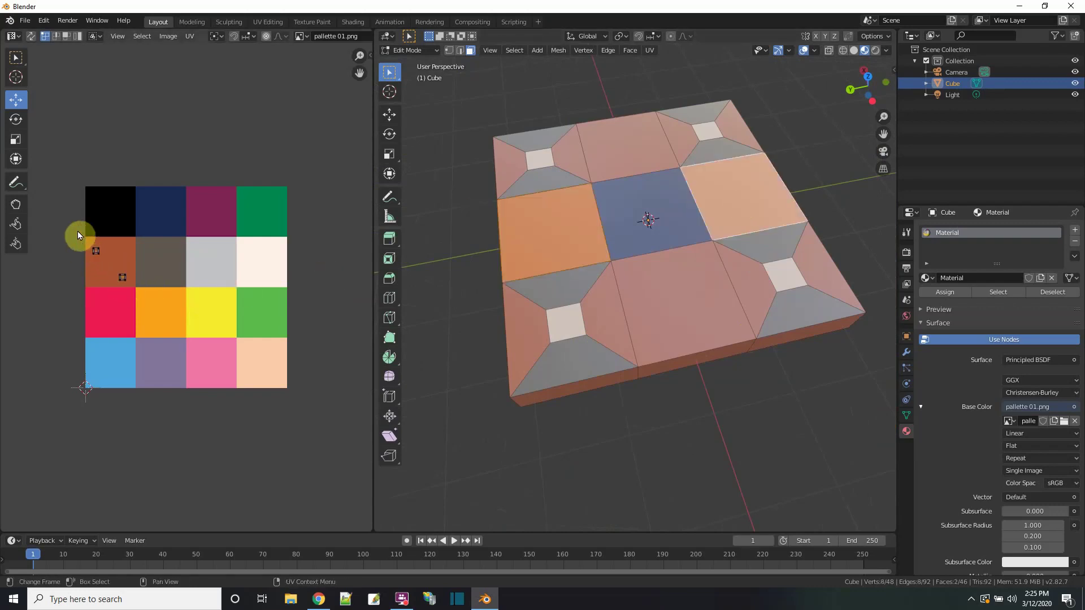
{"action": "left_click_drag", "start_coordinate": [80, 236], "coordinate": [142, 307]}
{"action": "left_click_drag", "start_coordinate": [105, 264], "coordinate": [211, 311]}
{"action": "left_click", "coordinate": [314, 275]}
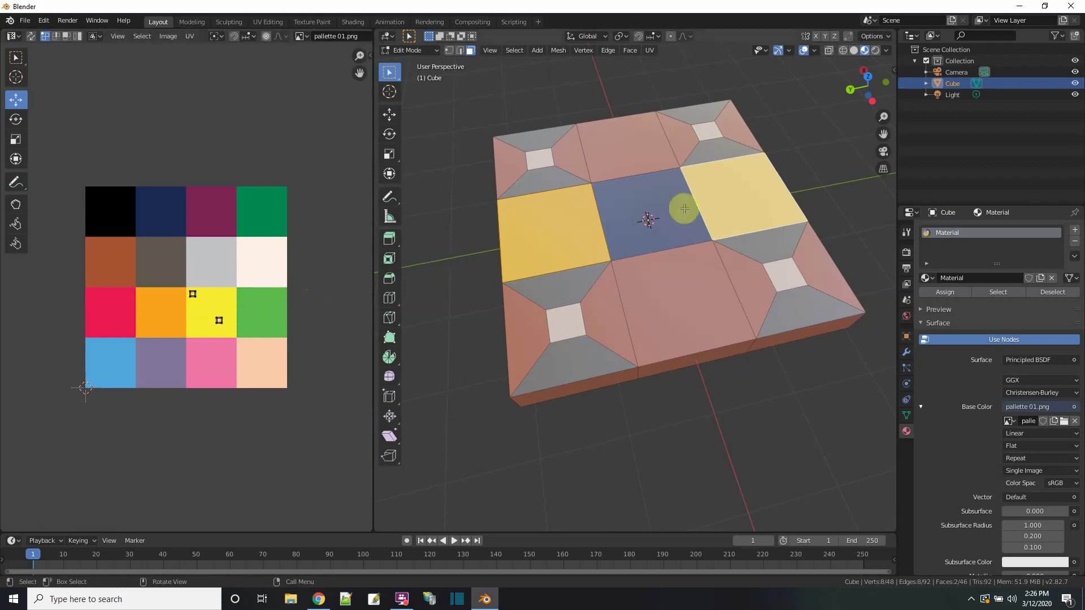
{"action": "left_click", "coordinate": [819, 157]}
{"action": "middle_click_drag", "start_coordinate": [569, 201], "coordinate": [585, 226]}
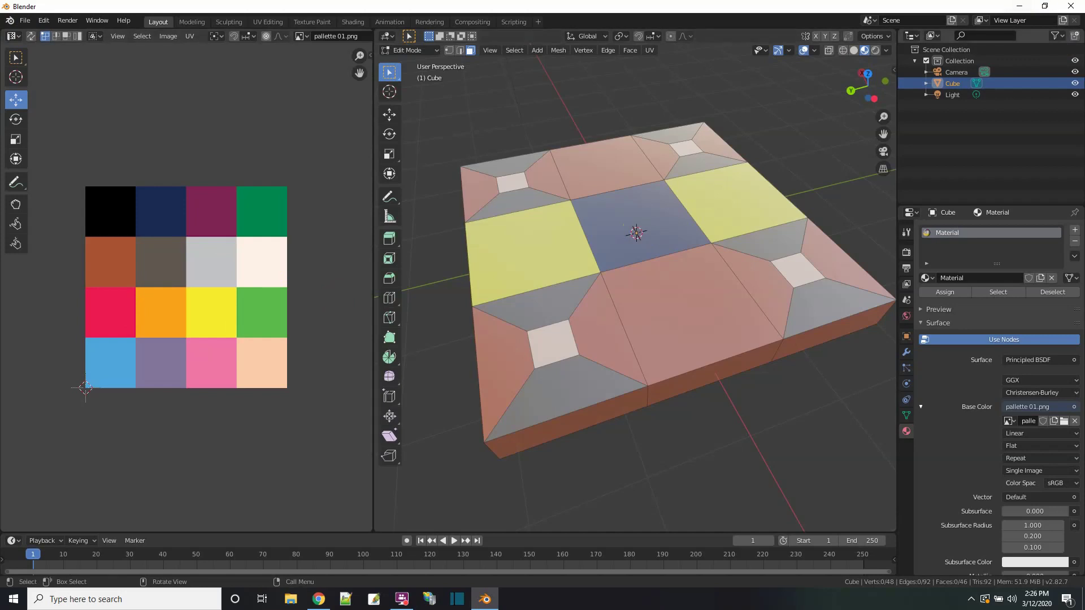
- View pallette 01.png from the desktop in Photos, then close it and return to the browser
{"action": "left_click", "coordinate": [1025, 10]}
{"action": "left_click", "coordinate": [18, 416]}
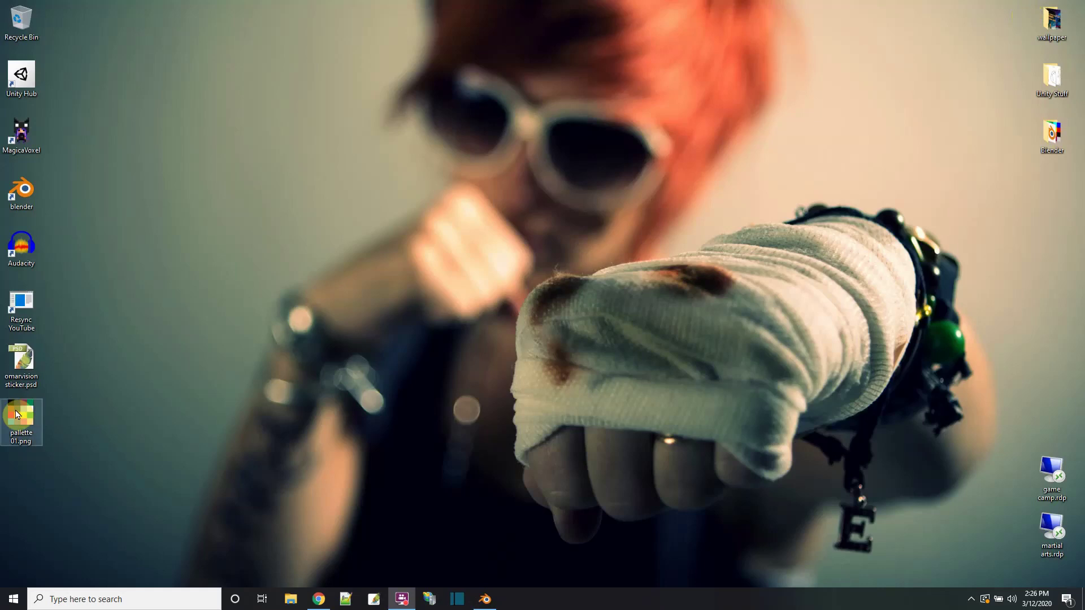
{"action": "double_click", "coordinate": [17, 414]}
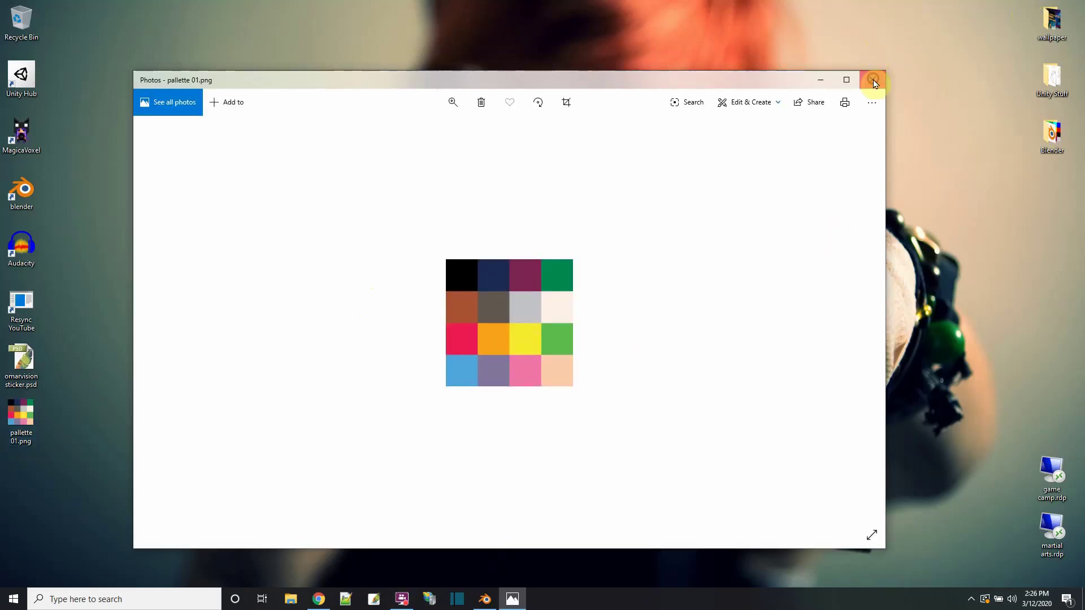
{"action": "left_click", "coordinate": [872, 80]}
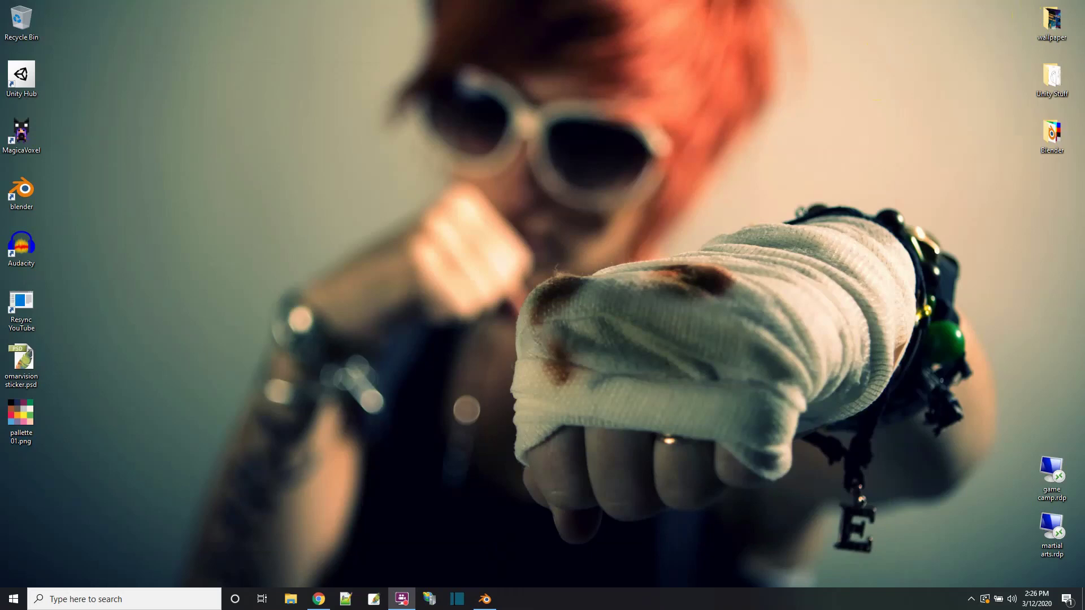
{"action": "left_click", "coordinate": [318, 599]}
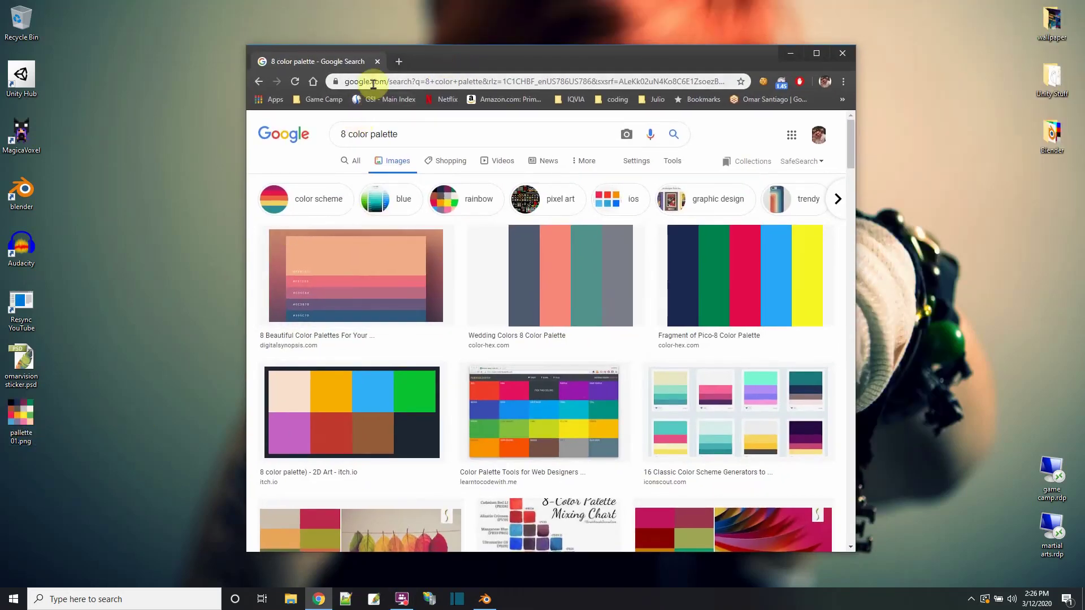
- Rerun the '8 color palette' Google Images search, scroll through the results, then show the desktop
{"action": "left_click_drag", "start_coordinate": [406, 134], "coordinate": [333, 134]}
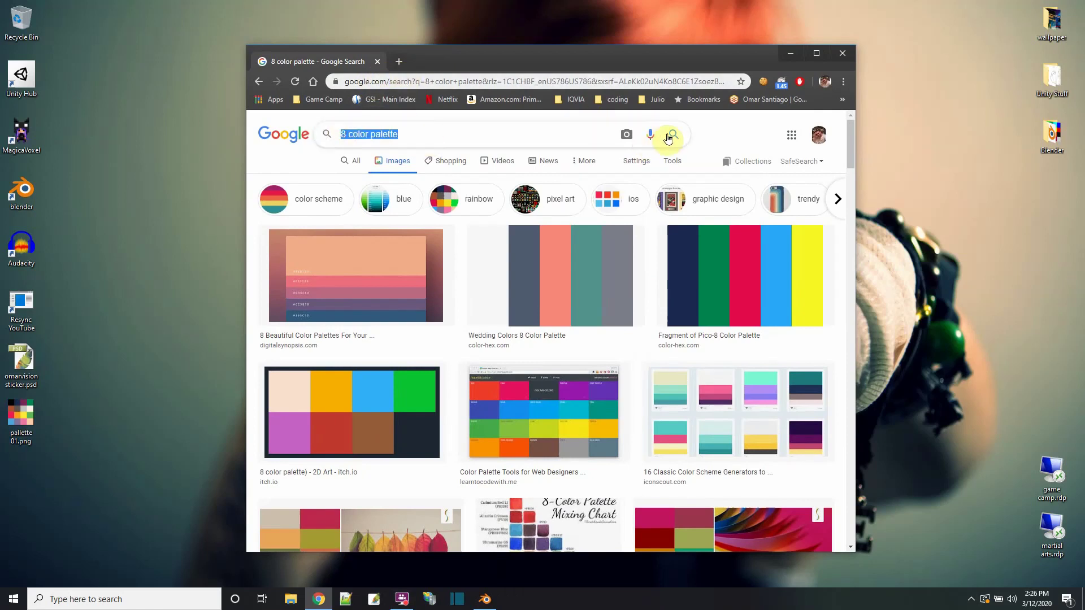
{"action": "left_click", "coordinate": [667, 138]}
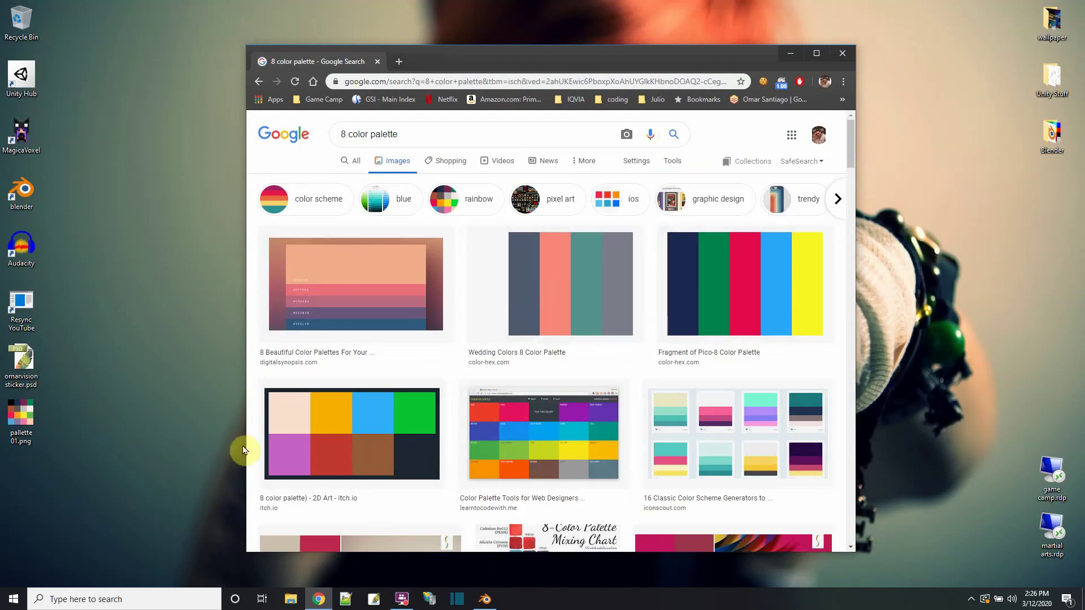
{"action": "scroll", "coordinate": [394, 431], "scroll_direction": "down", "scroll_amount": 2}
{"action": "scroll", "coordinate": [393, 431], "scroll_direction": "down", "scroll_amount": 5}
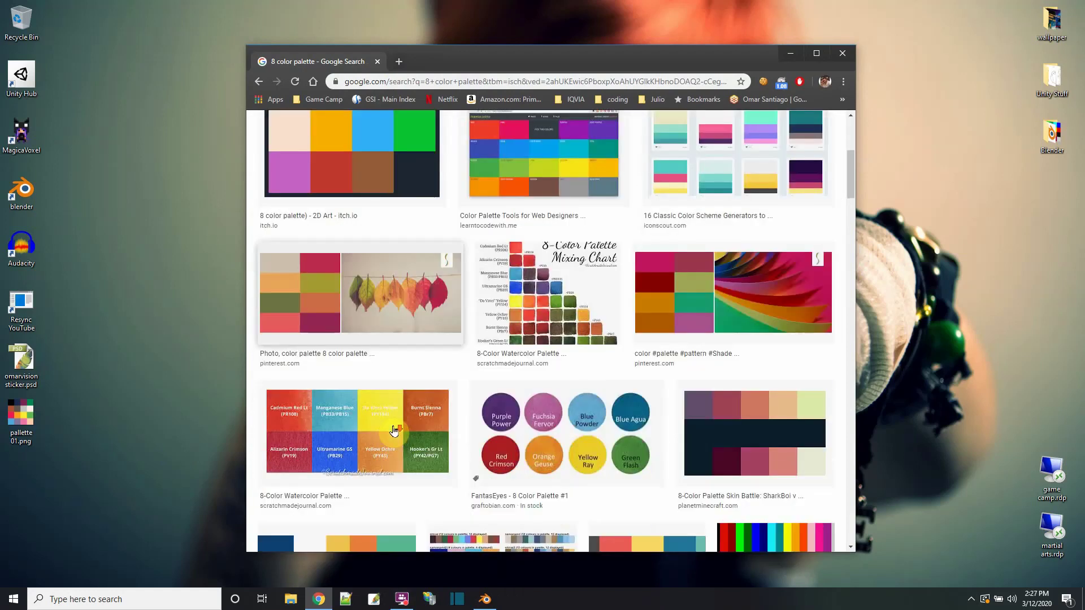
{"action": "scroll", "coordinate": [535, 456], "scroll_direction": "down", "scroll_amount": 2}
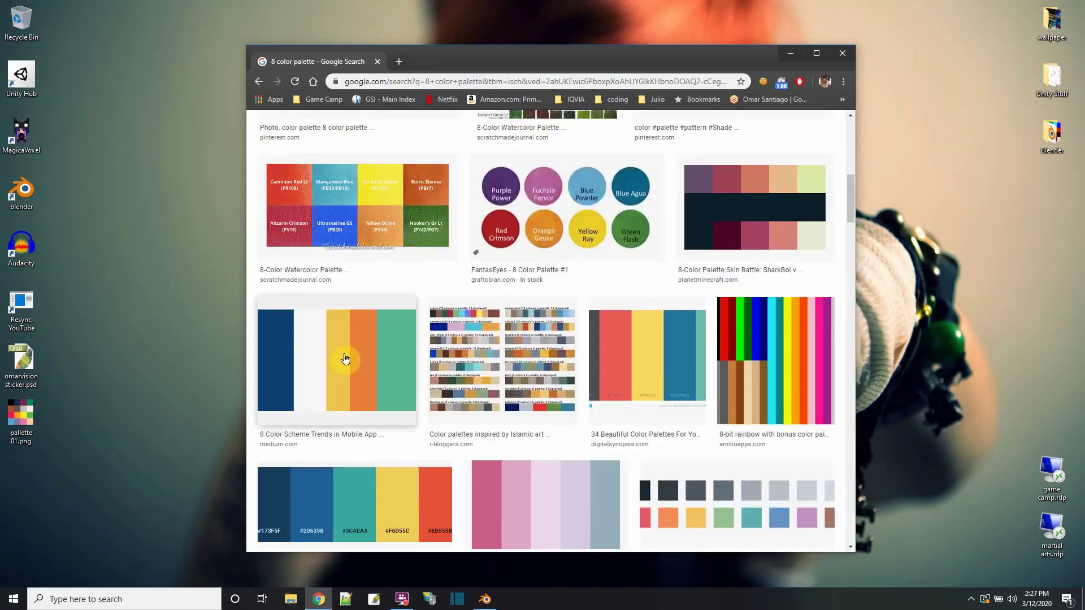
{"action": "scroll", "coordinate": [347, 359], "scroll_direction": "down", "scroll_amount": 2}
{"action": "scroll", "coordinate": [698, 373], "scroll_direction": "down", "scroll_amount": 4}
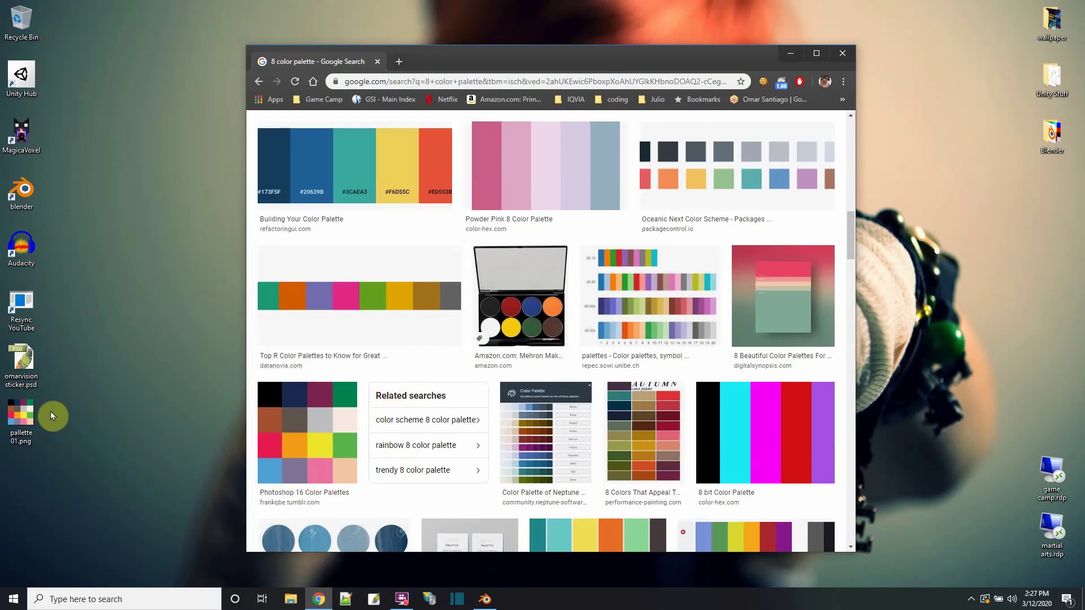
{"action": "key", "text": "super+d"}
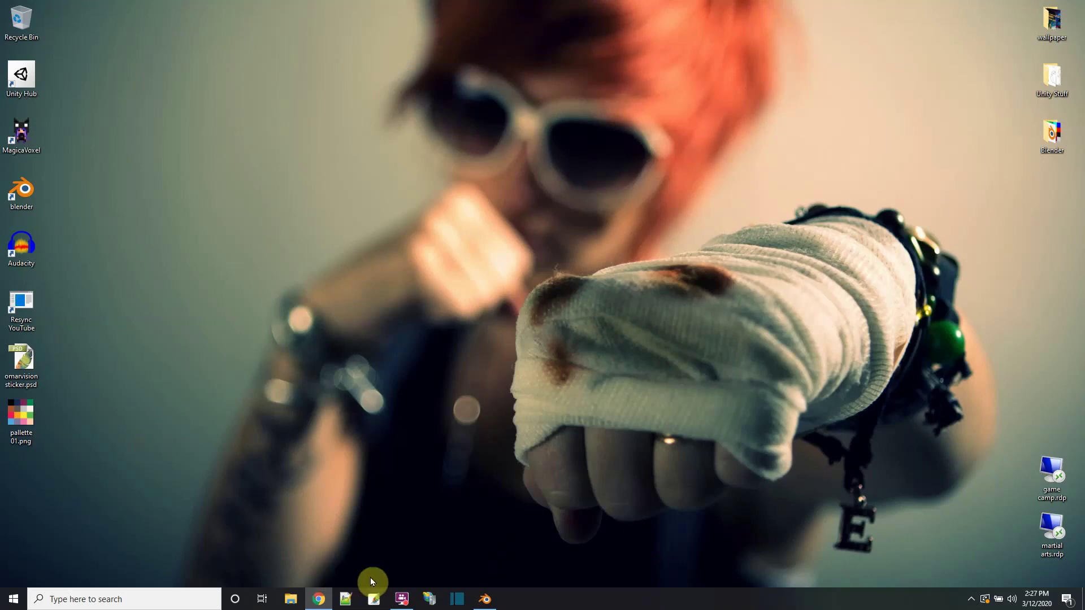
- Launch Paint and draw a roughly 180-pixel rectangle in the top-left of the 512×512 canvas
{"action": "left_click", "coordinate": [141, 600]}
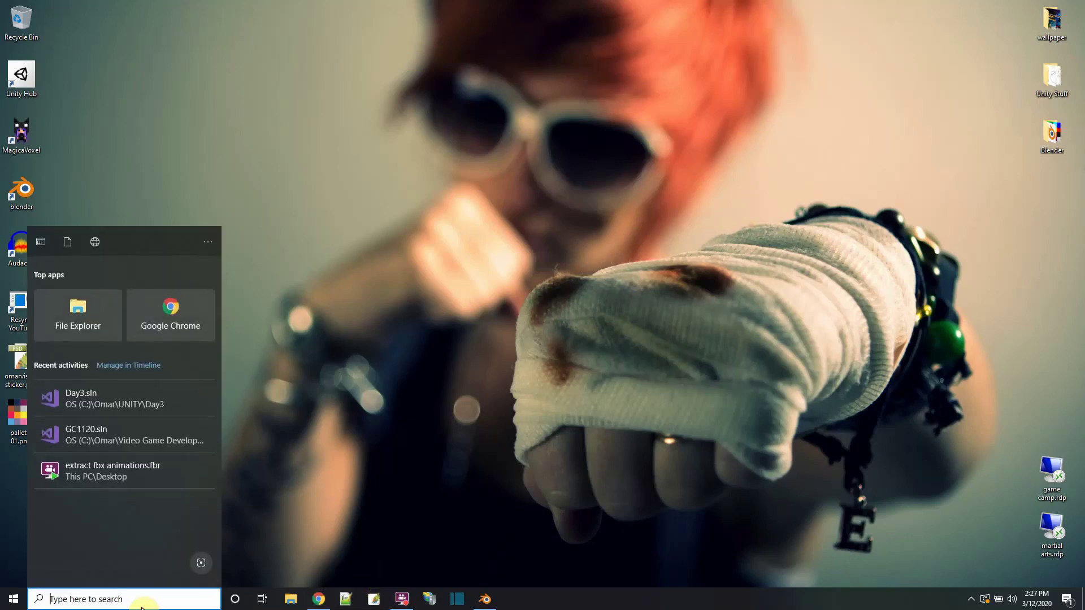
{"action": "type", "text": "paint"}
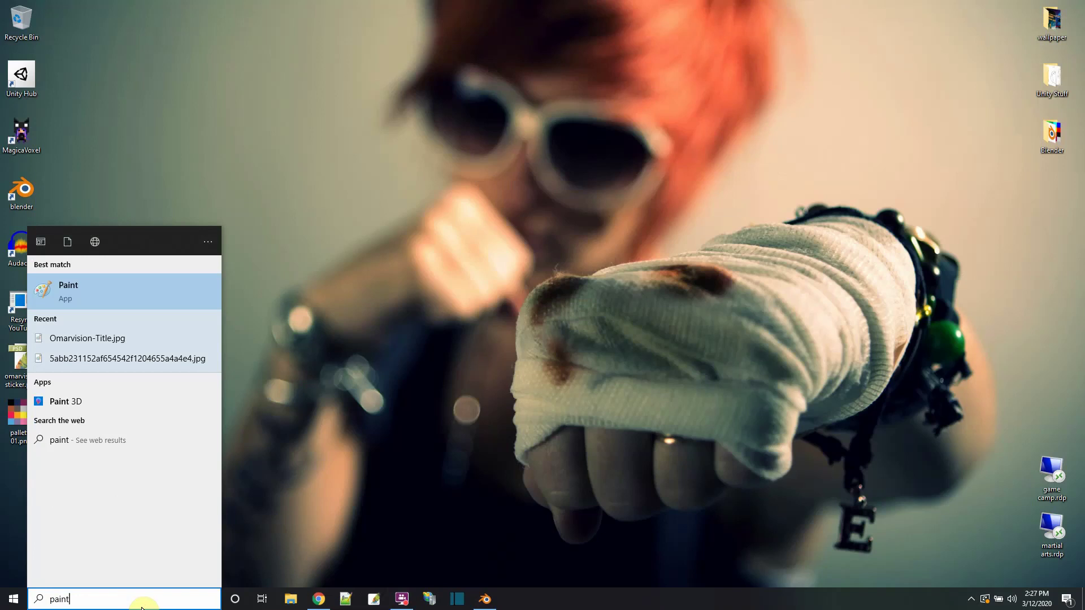
{"action": "left_click", "coordinate": [80, 283]}
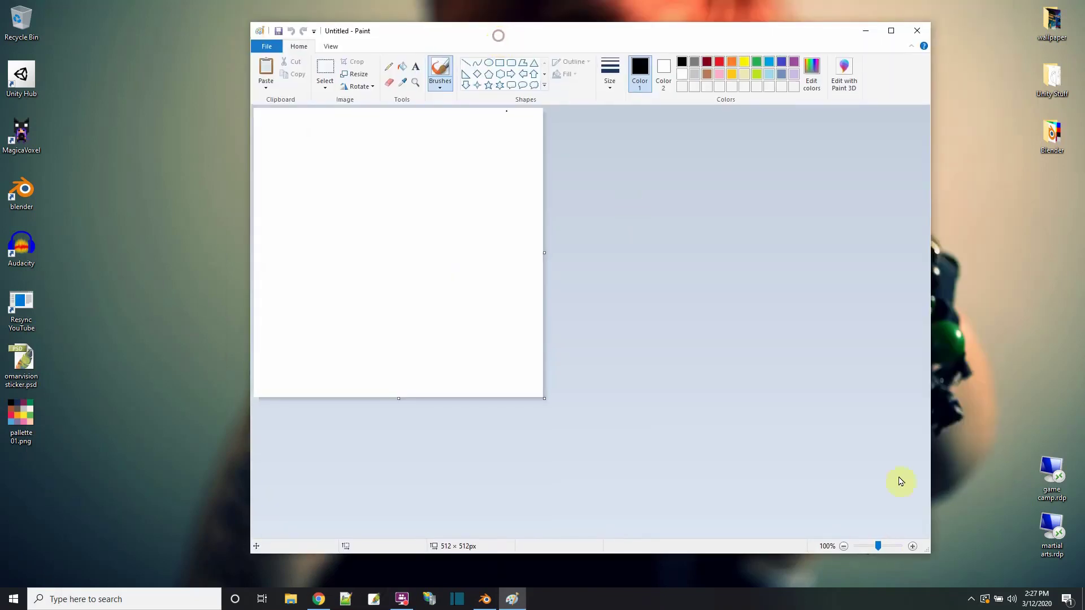
{"action": "left_click_drag", "start_coordinate": [930, 555], "coordinate": [860, 481]}
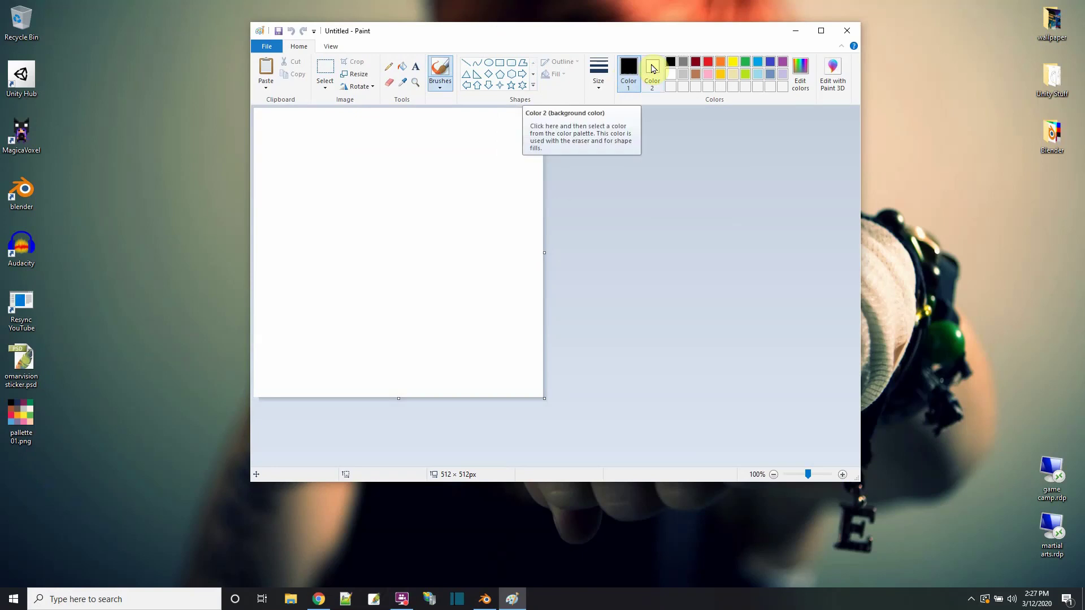
{"action": "left_click", "coordinate": [502, 65]}
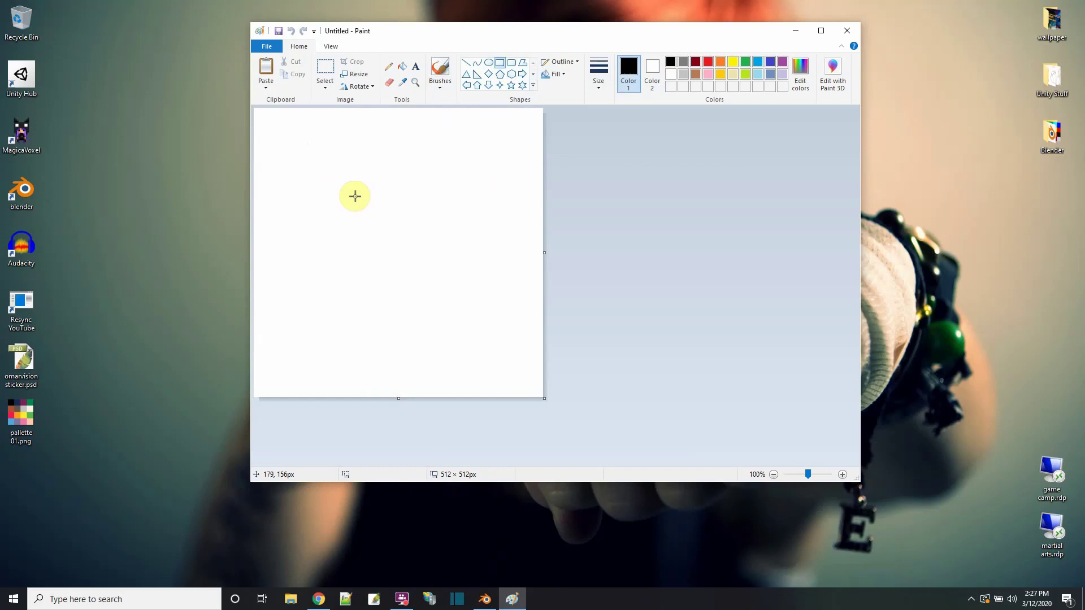
{"action": "left_click_drag", "start_coordinate": [354, 209], "coordinate": [253, 108]}
- Give the square a black outline and a solid red fill
{"action": "left_click", "coordinate": [699, 62]}
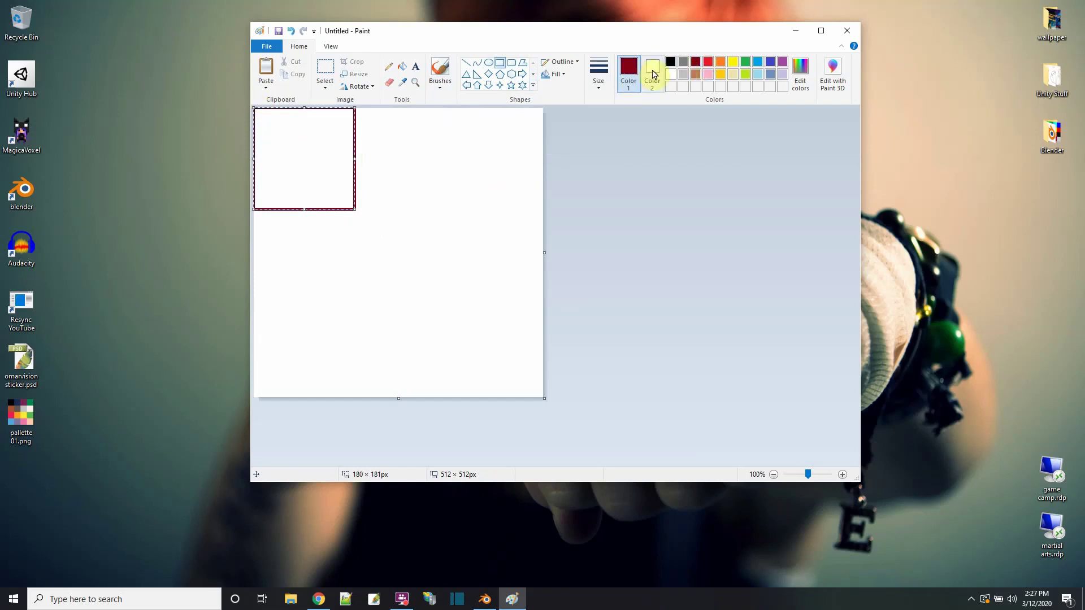
{"action": "left_click", "coordinate": [672, 62]}
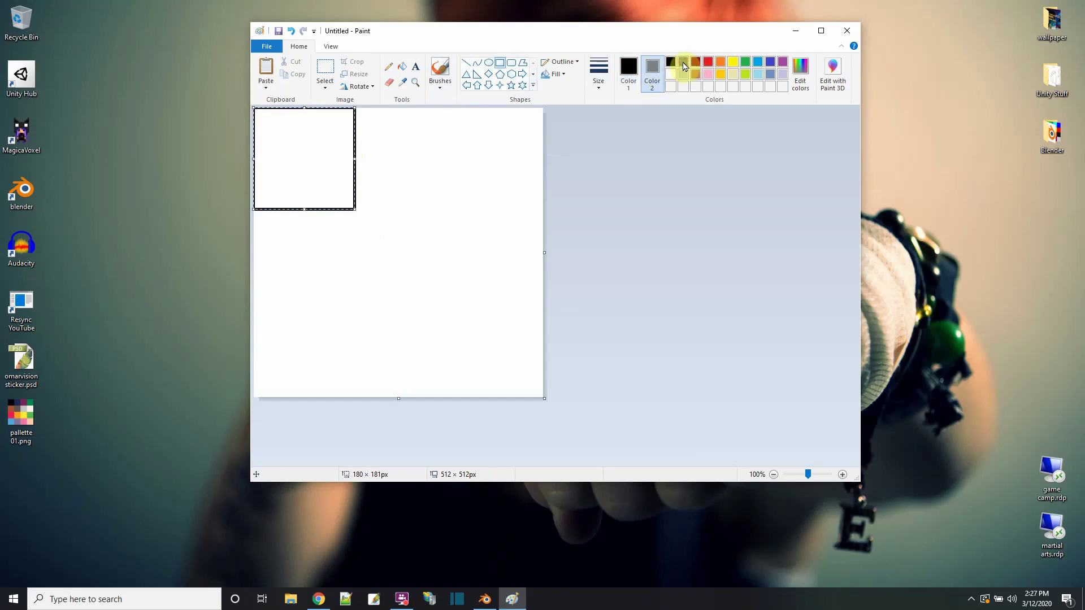
{"action": "left_click", "coordinate": [556, 75]}
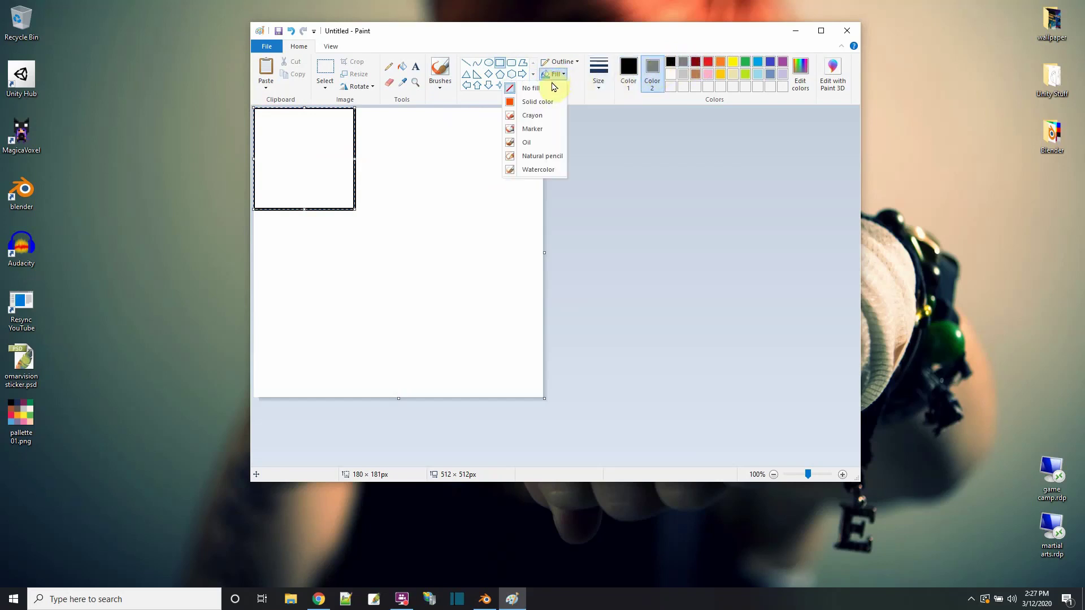
{"action": "left_click", "coordinate": [544, 103]}
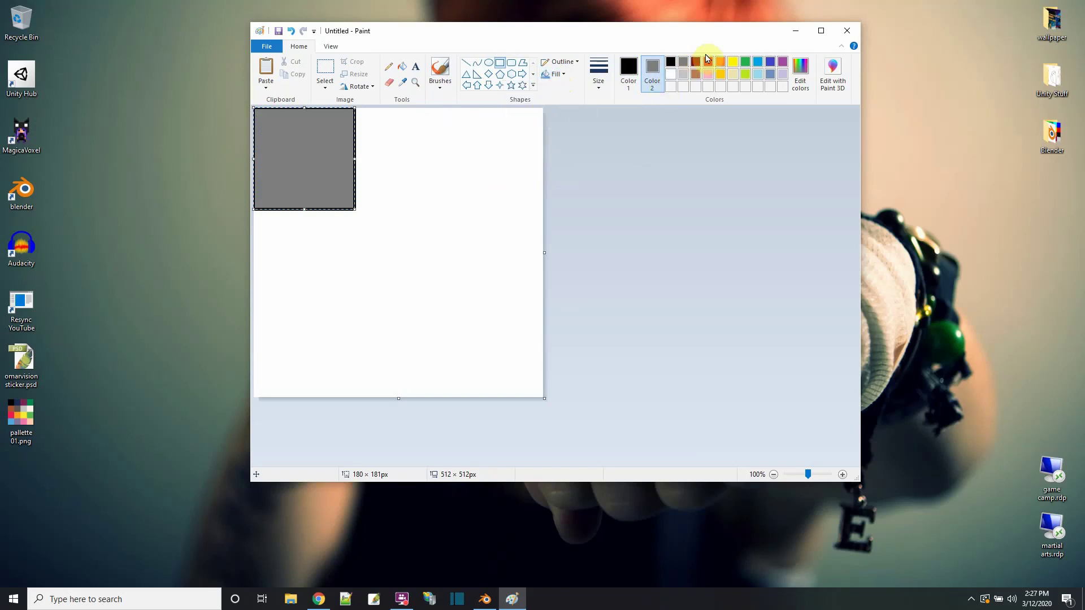
{"action": "left_click", "coordinate": [709, 62]}
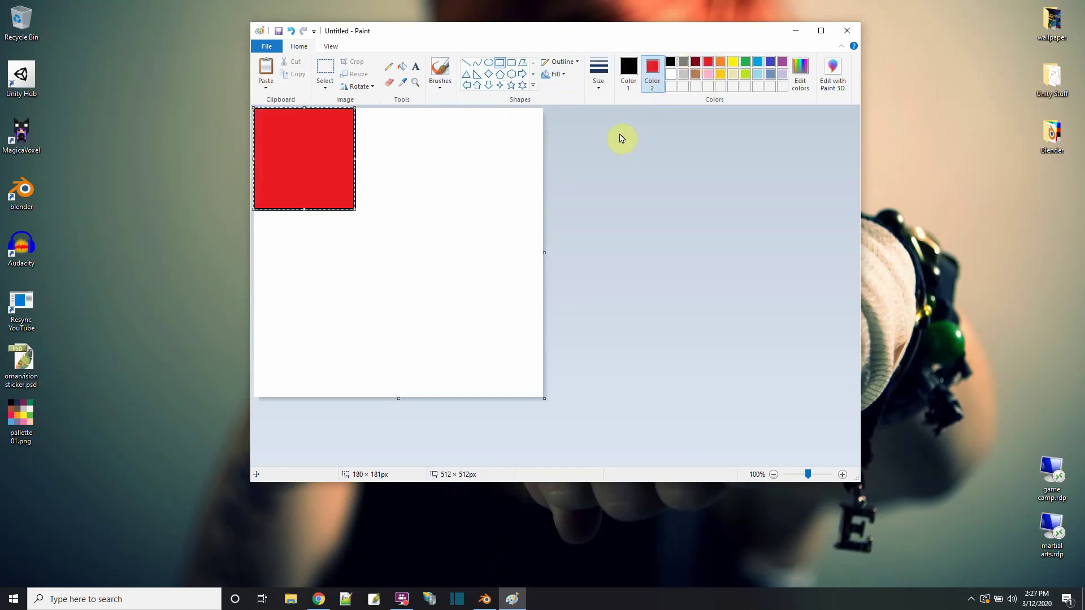
{"action": "left_click", "coordinate": [650, 164]}
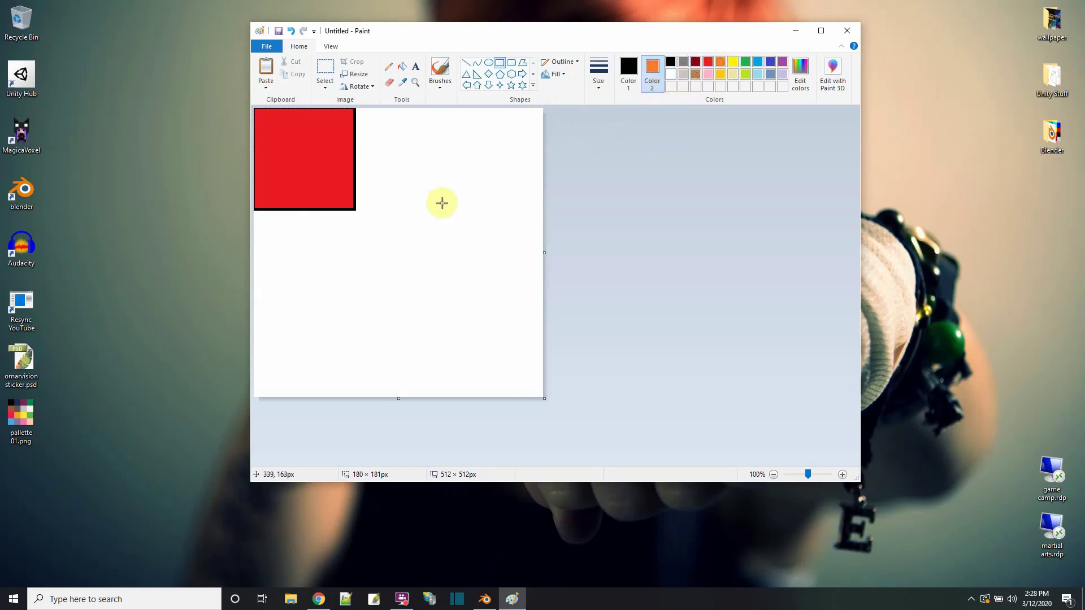
- Draw an orange square and then a yellow square beside the red one
{"action": "left_click_drag", "start_coordinate": [447, 205], "coordinate": [357, 107]}
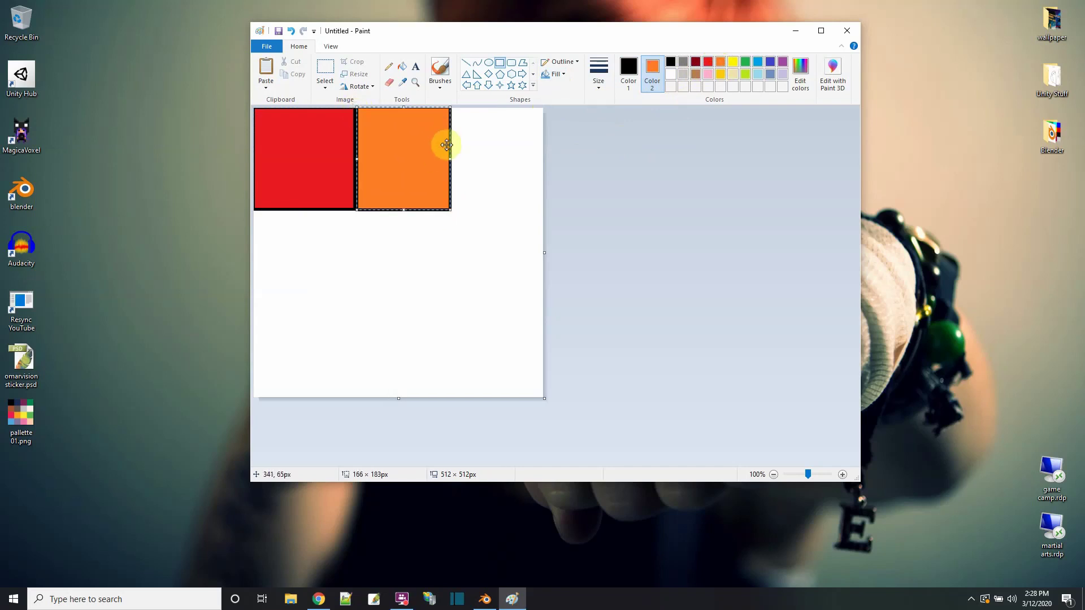
{"action": "left_click", "coordinate": [608, 227]}
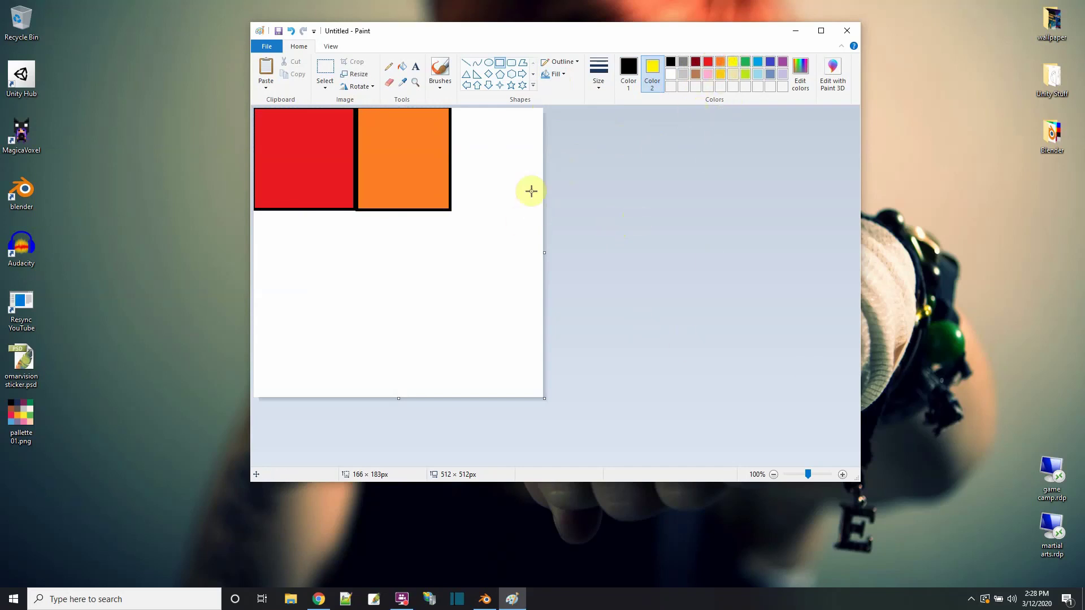
{"action": "left_click_drag", "start_coordinate": [538, 209], "coordinate": [453, 105]}
{"action": "left_click", "coordinate": [623, 175]}
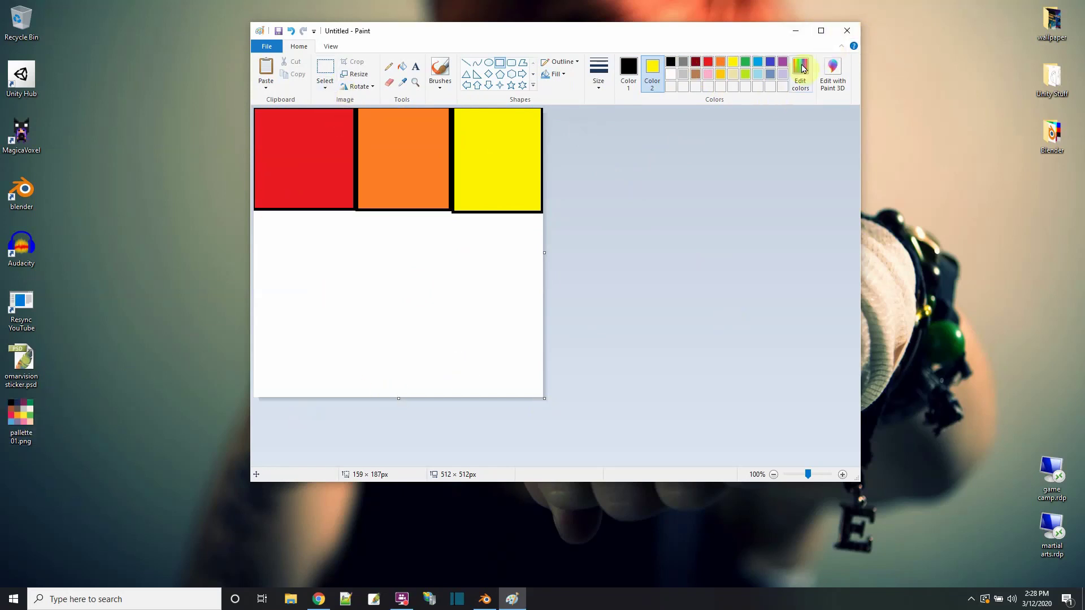
- Close Paint without saving the drawing and return to Blender
{"action": "left_click", "coordinate": [847, 31]}
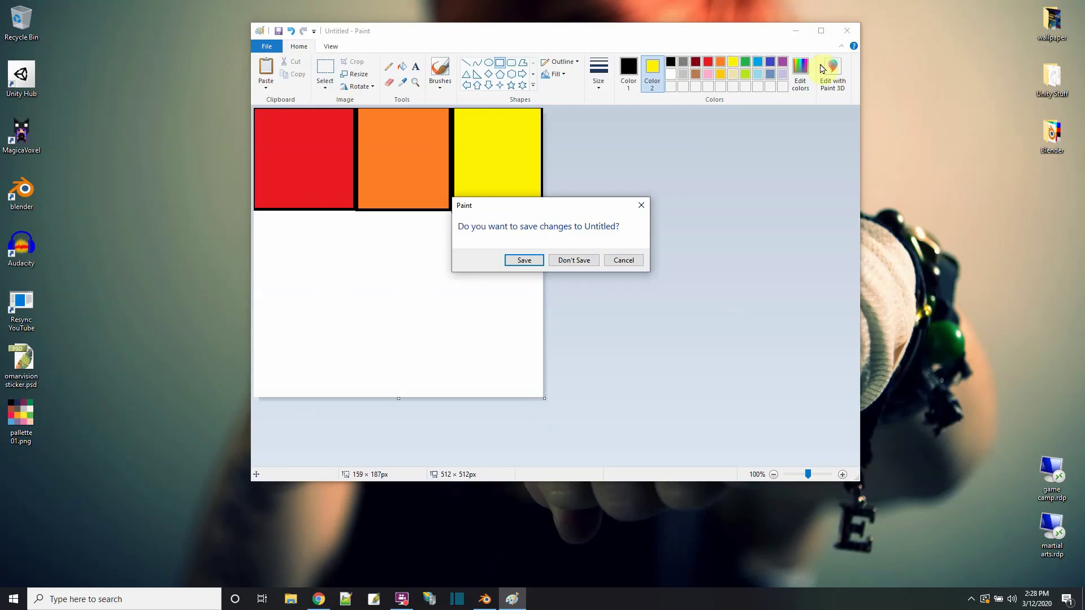
{"action": "left_click", "coordinate": [587, 263]}
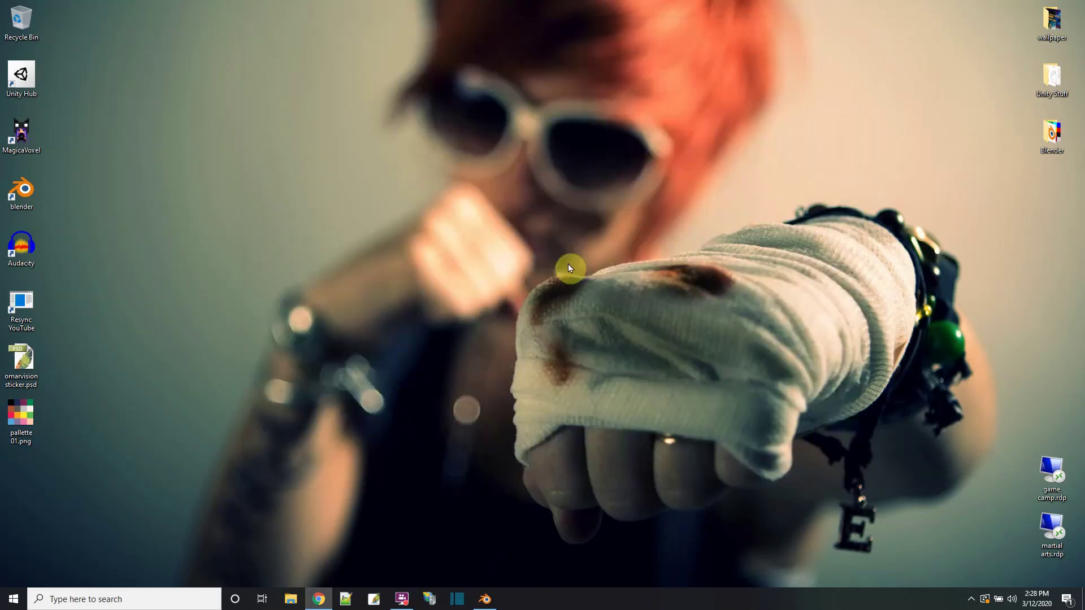
{"action": "left_click", "coordinate": [485, 599]}
- Start a new General scene, discarding the current file's unsaved changes
{"action": "left_click", "coordinate": [24, 20]}
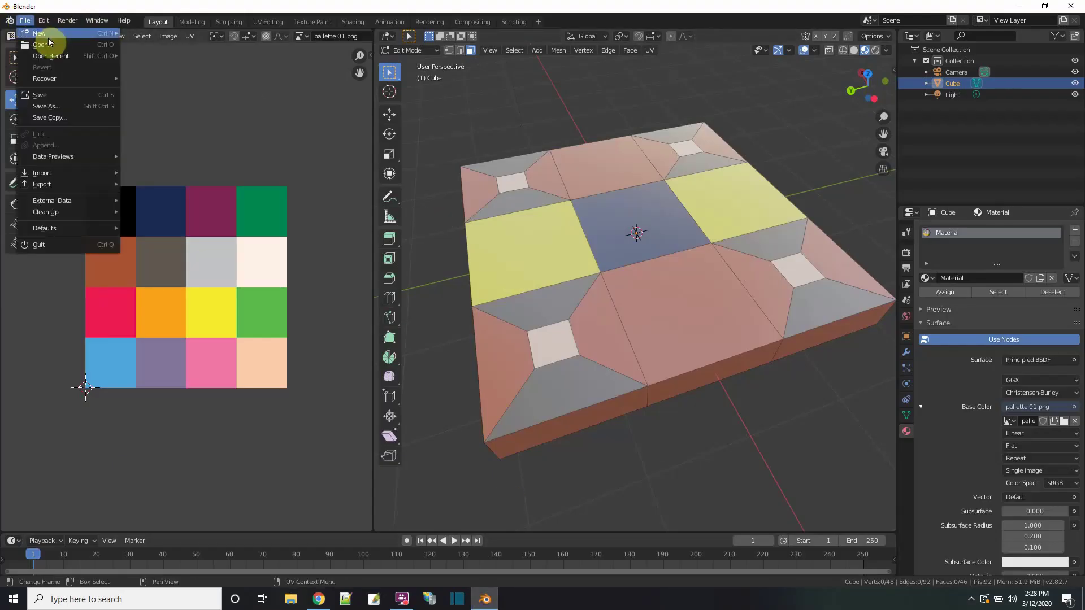
{"action": "mouse_move", "coordinate": [51, 34]}
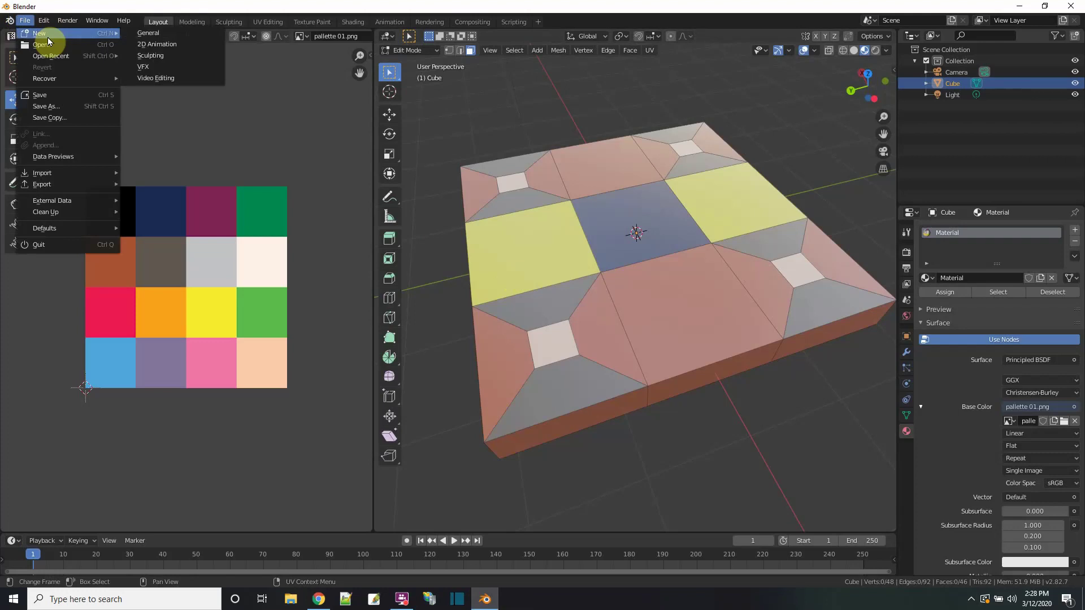
{"action": "left_click", "coordinate": [137, 35]}
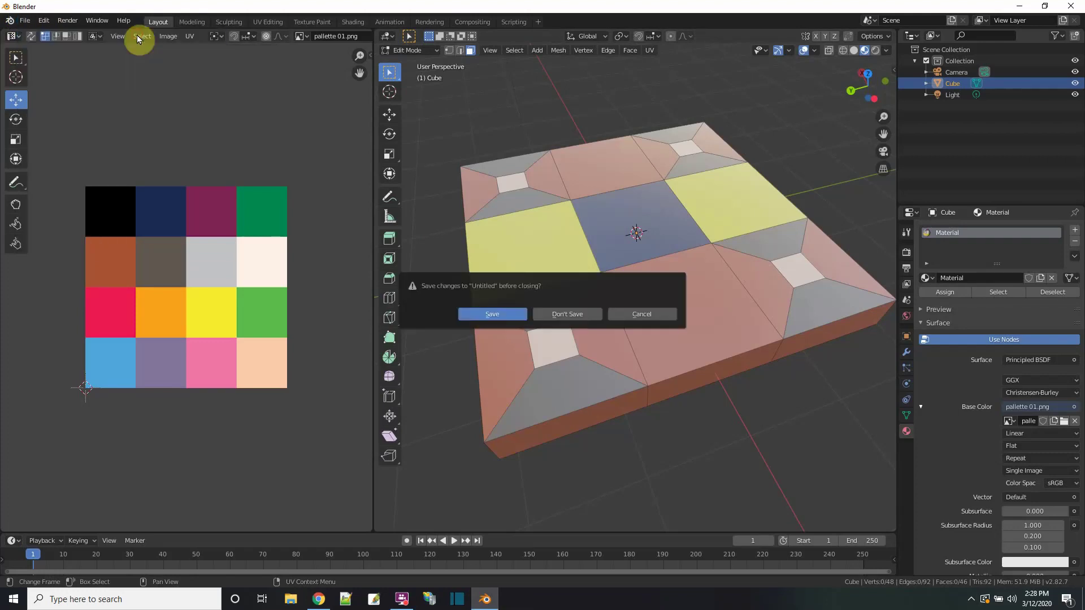
{"action": "left_click", "coordinate": [575, 314]}
{"action": "left_click", "coordinate": [450, 250]}
{"action": "left_click", "coordinate": [402, 309]}
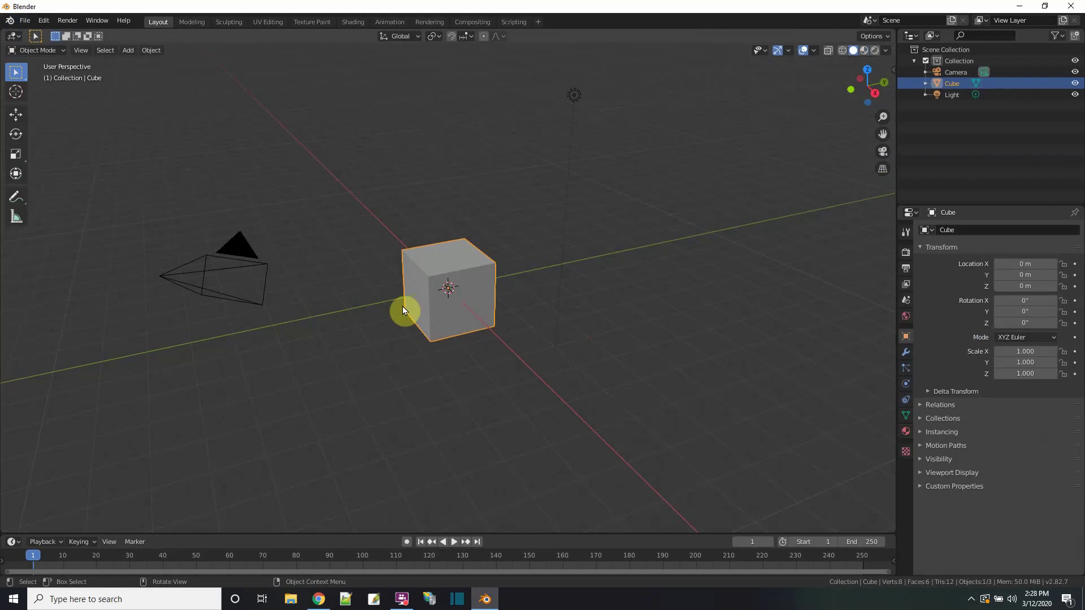
- Delete the Camera and Light via the Outliner, then select the cube
{"action": "left_click", "coordinate": [939, 73]}
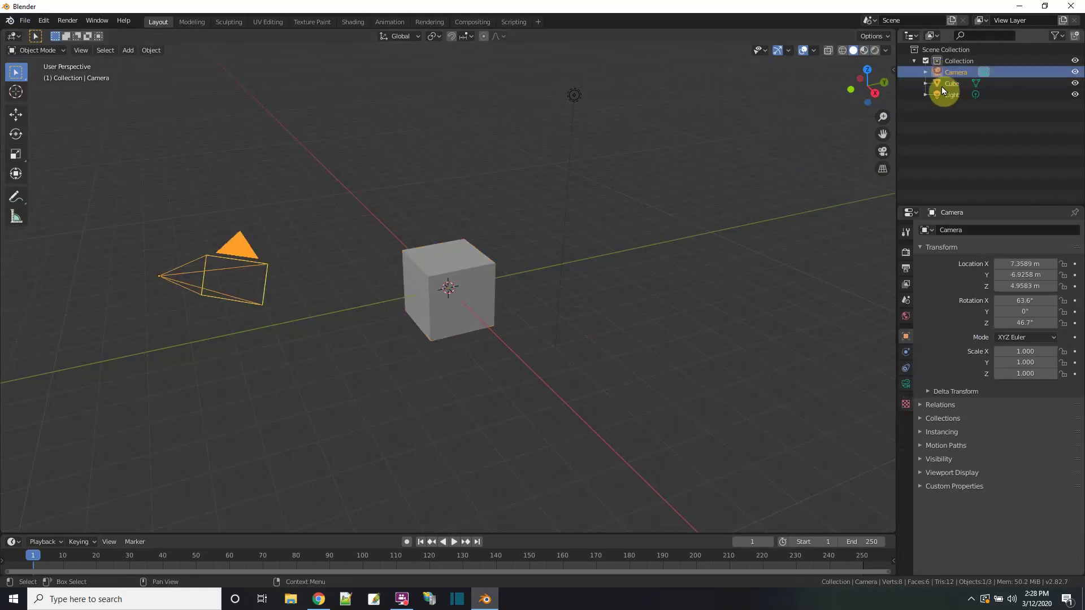
{"action": "right_click", "coordinate": [947, 75]}
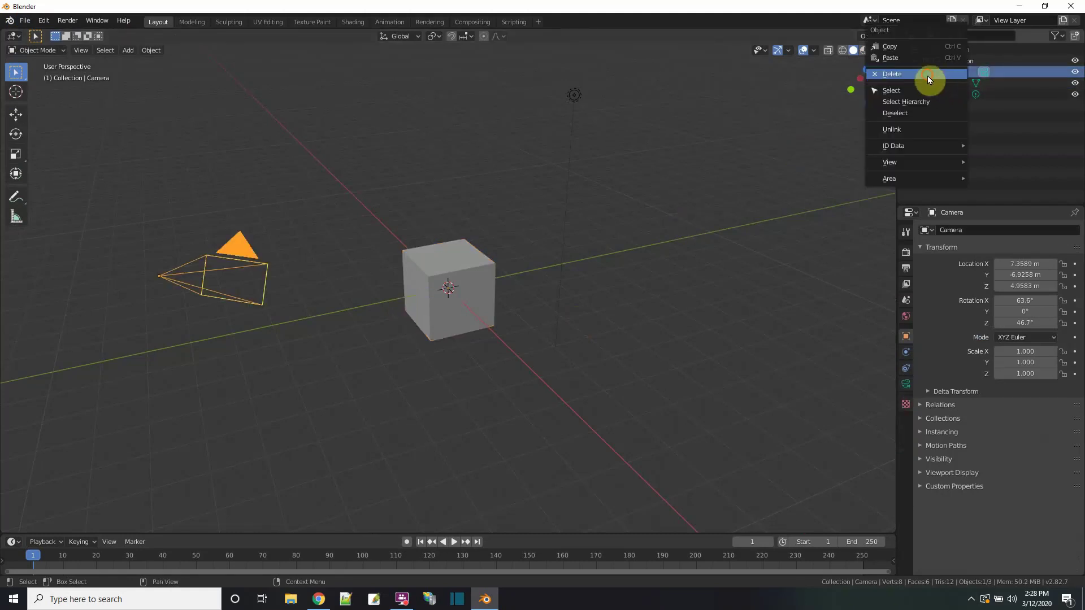
{"action": "left_click", "coordinate": [927, 75]}
{"action": "left_click", "coordinate": [954, 83]}
{"action": "right_click", "coordinate": [953, 83]}
{"action": "left_click", "coordinate": [950, 85]}
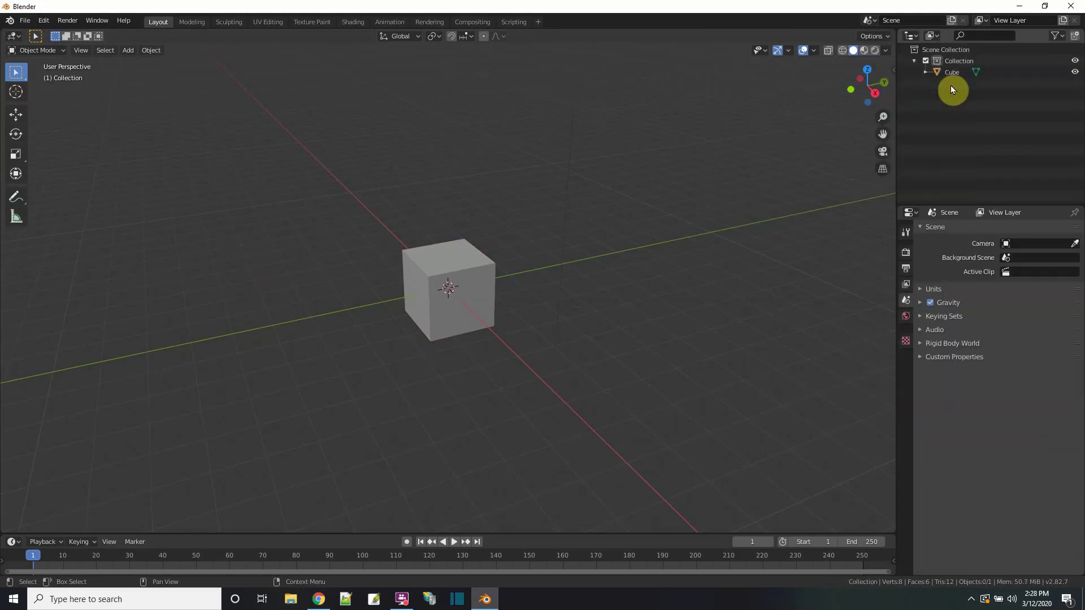
{"action": "left_click", "coordinate": [442, 301]}
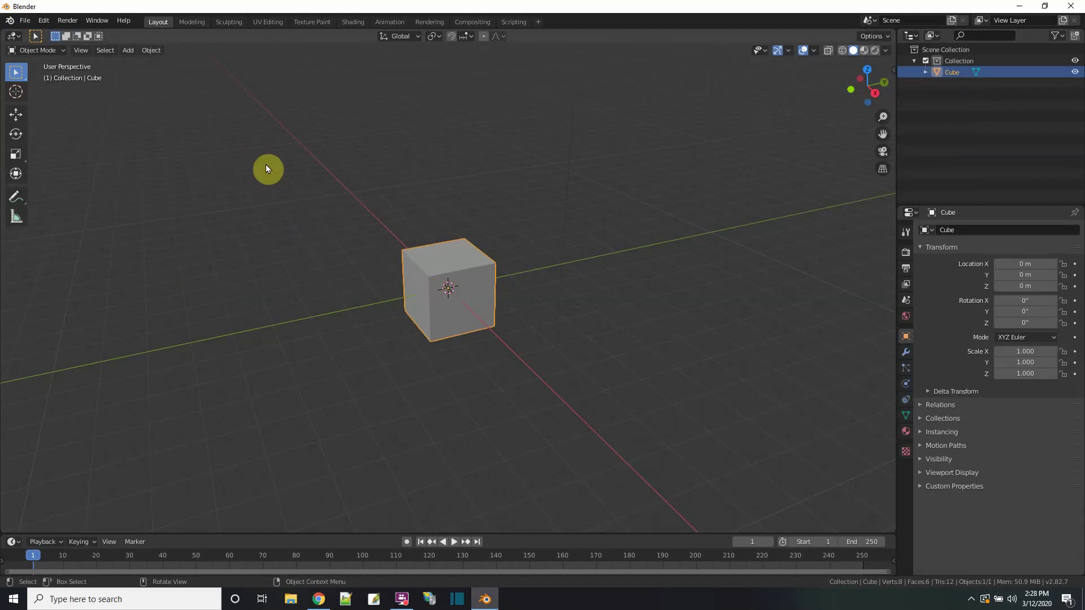
- Enter Edit Mode and turn on Screencast Keys in the sidebar
{"action": "left_click", "coordinate": [53, 51]}
{"action": "left_click", "coordinate": [55, 76]}
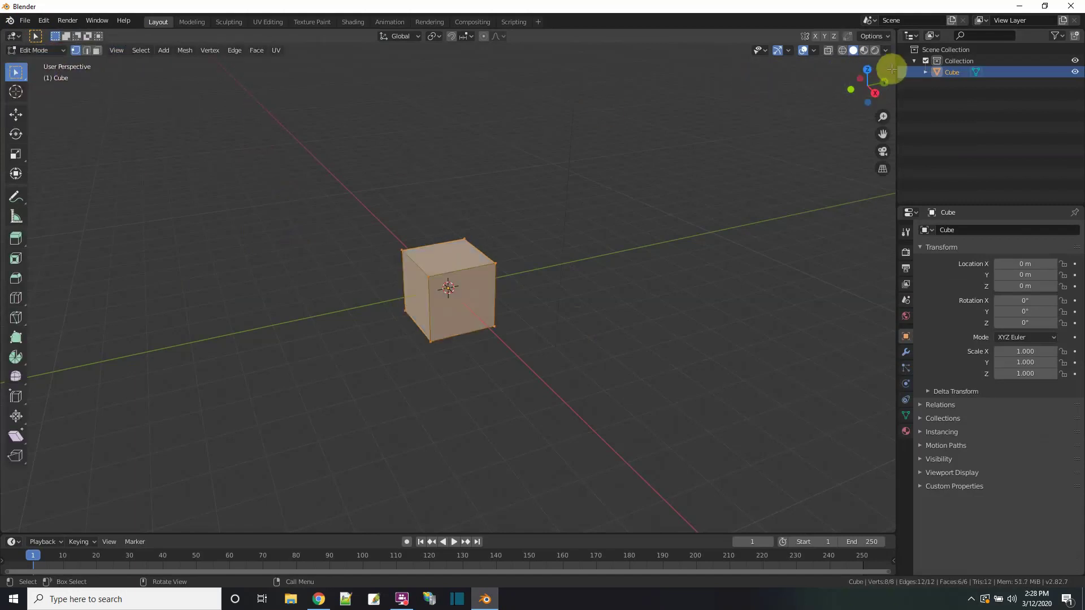
{"action": "left_click", "coordinate": [892, 70]}
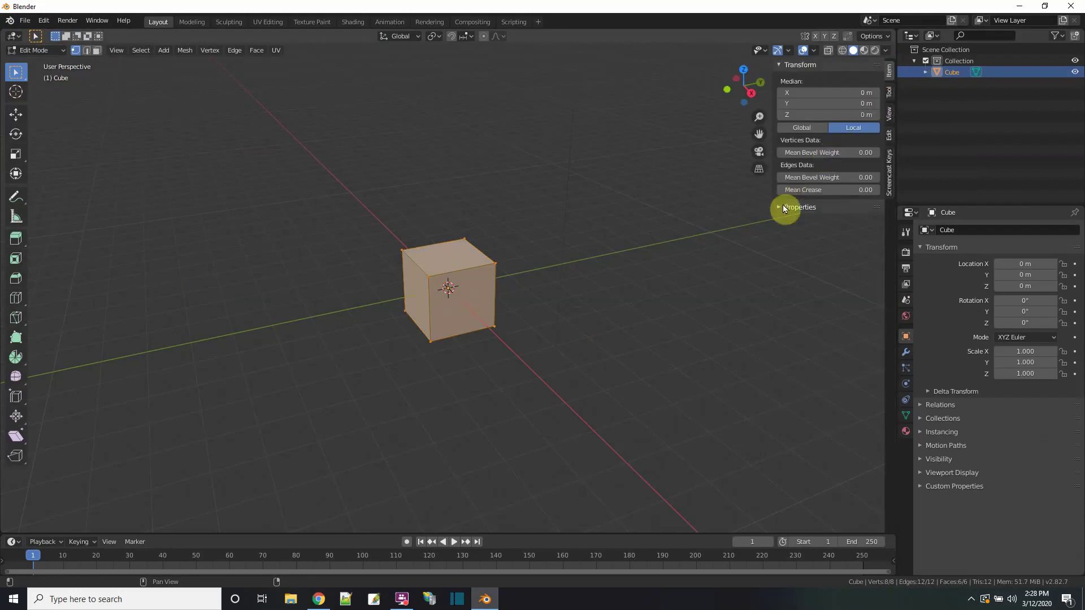
{"action": "left_click", "coordinate": [889, 171]}
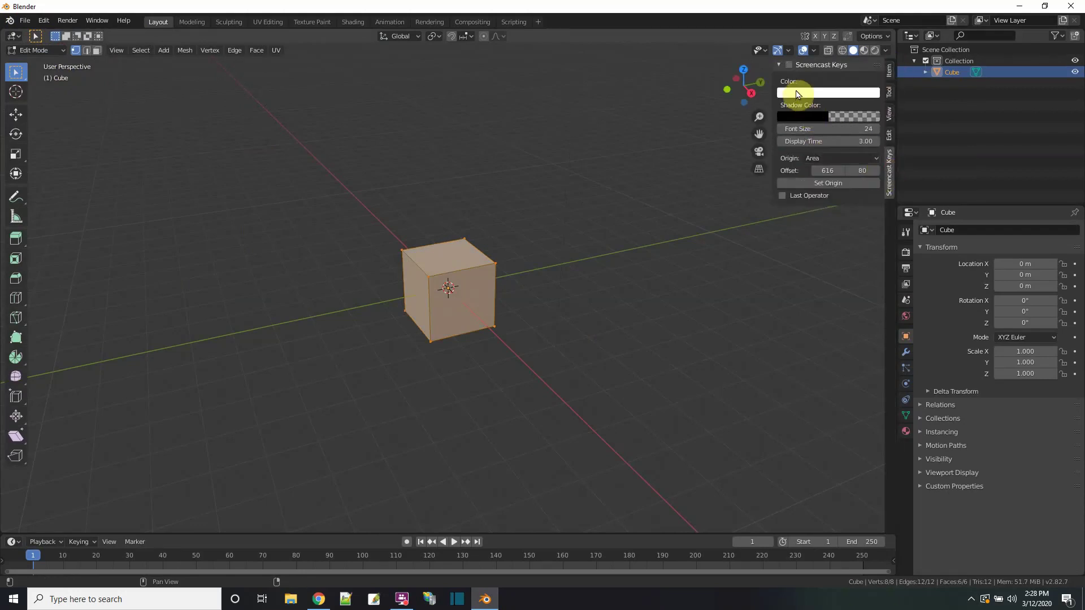
{"action": "left_click", "coordinate": [789, 65]}
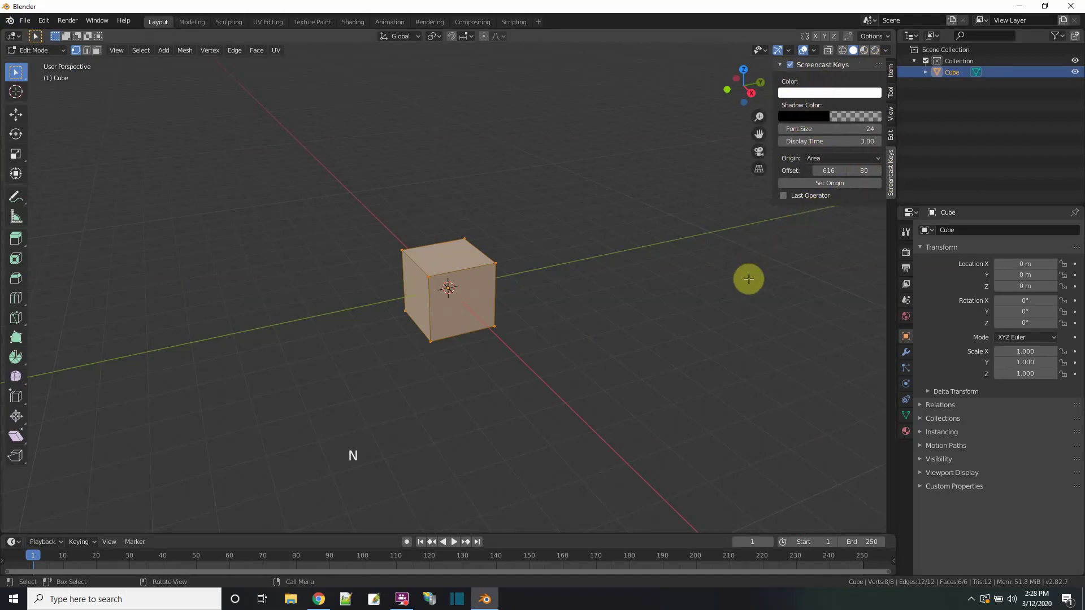
{"action": "key", "text": "n"}
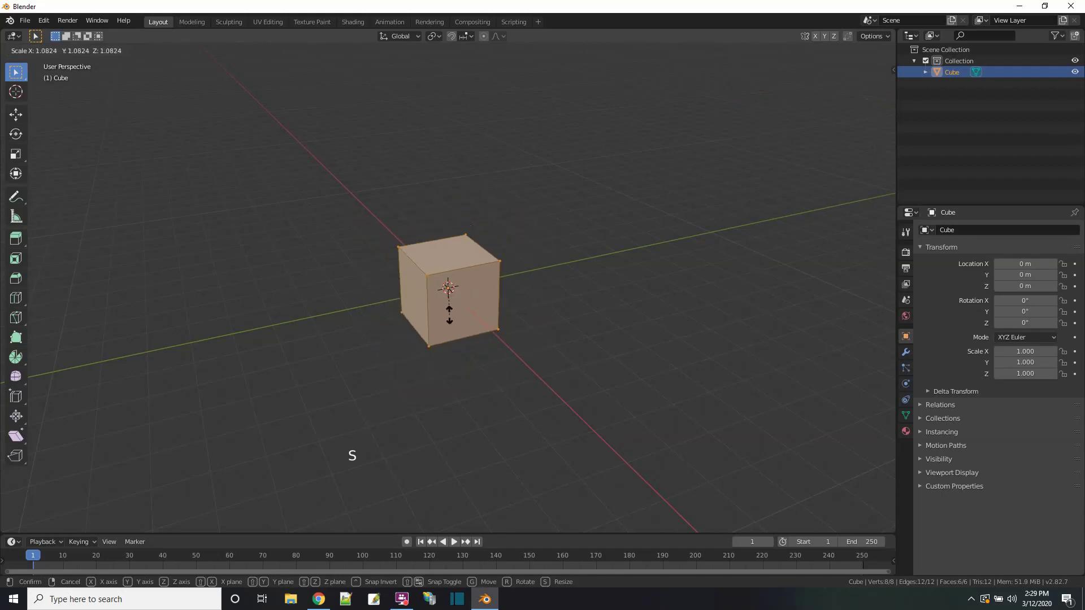
- Scale the cube along X, then along Y by 3.8595, into a flat square slab
{"action": "key", "text": "x"}
{"action": "left_click", "coordinate": [504, 381]}
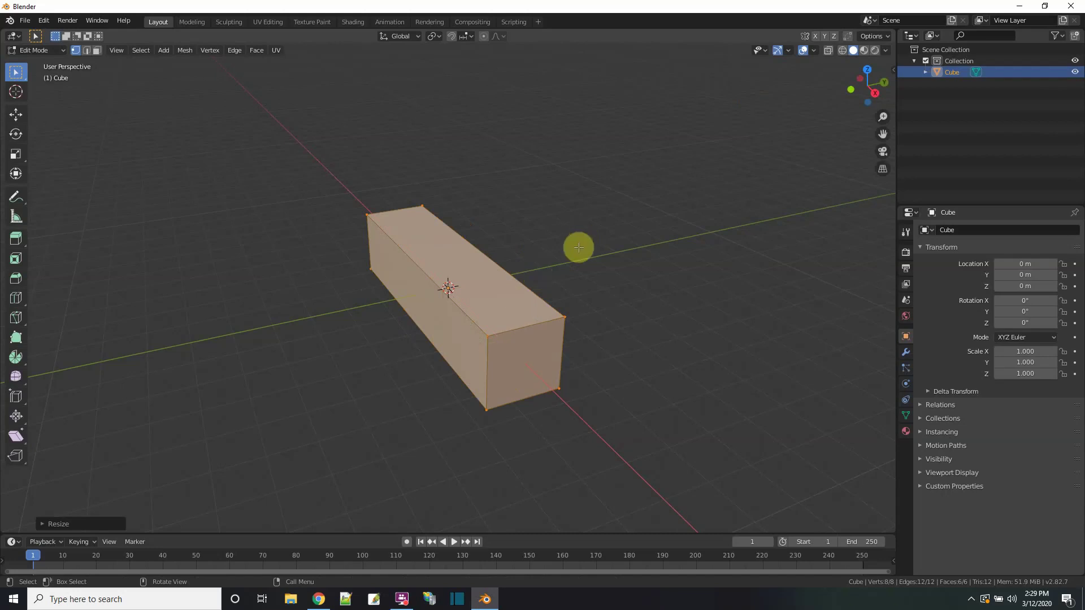
{"action": "key", "text": "s"}
{"action": "key", "text": "y"}
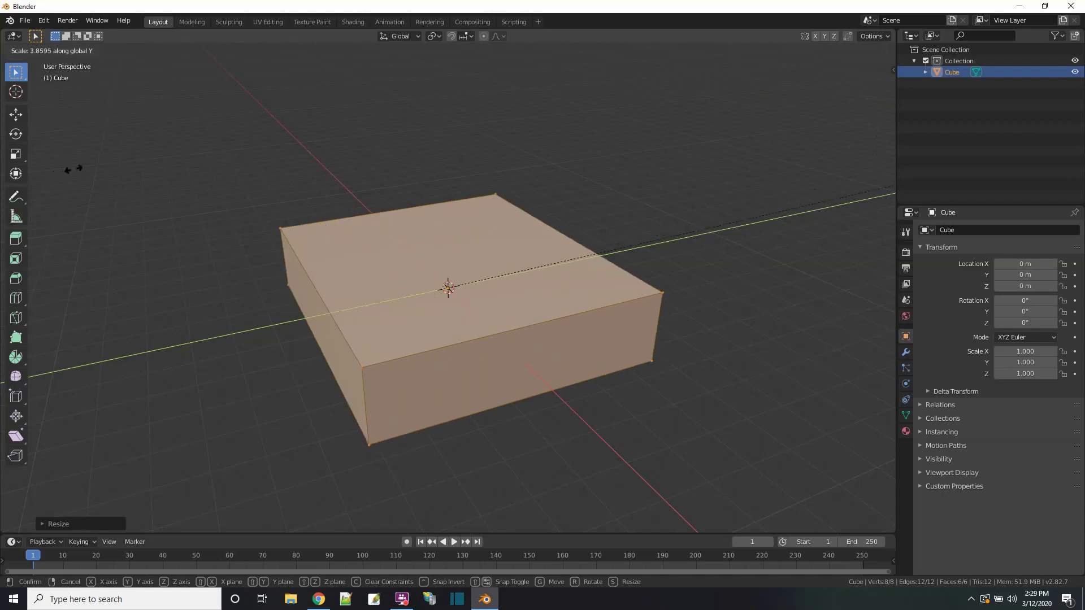
{"action": "left_click", "coordinate": [120, 165]}
{"action": "middle_click_drag", "start_coordinate": [262, 295], "coordinate": [270, 326]}
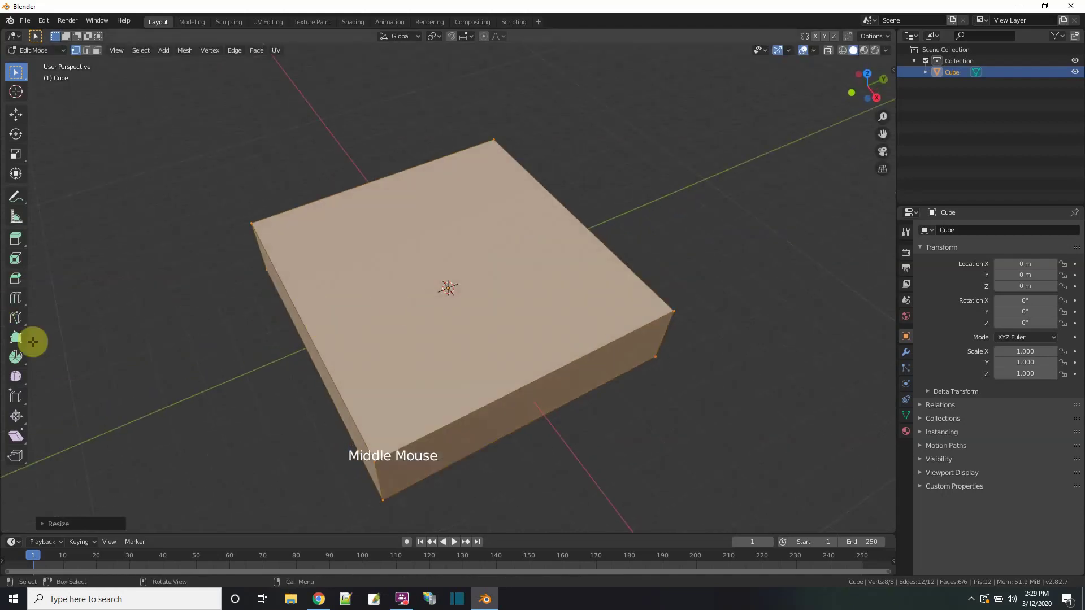
- Add a loop cut across the slab with Number of Cuts set to 3
{"action": "left_click", "coordinate": [16, 298]}
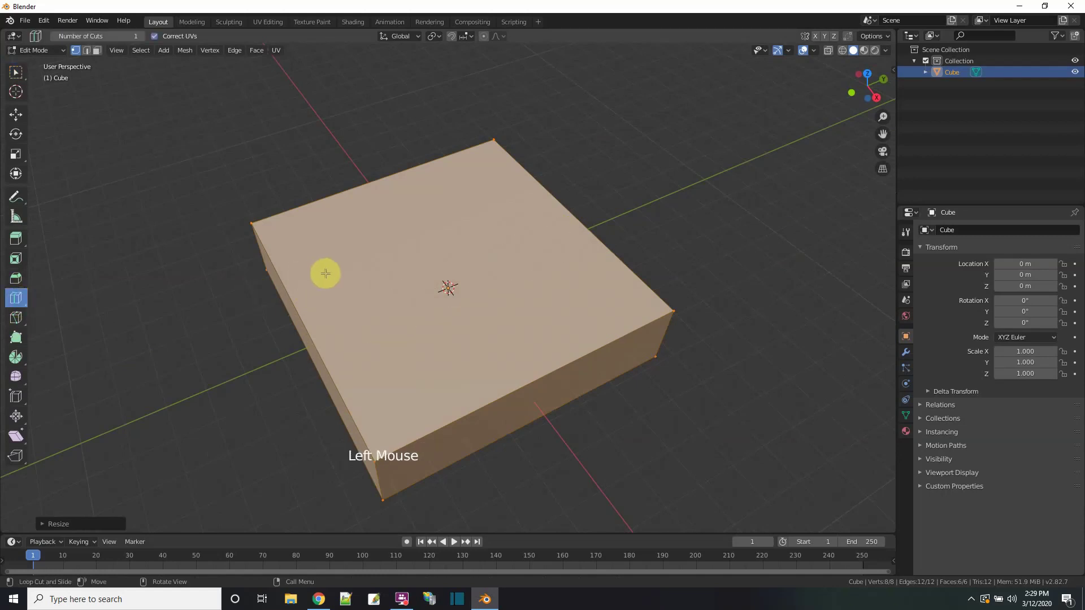
{"action": "left_click", "coordinate": [311, 333]}
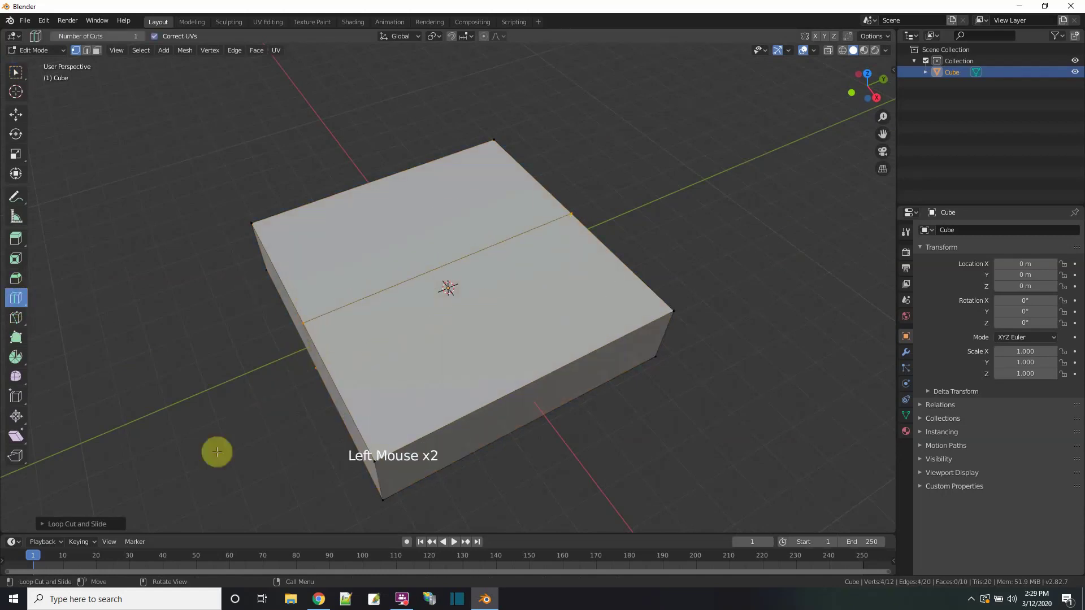
{"action": "left_click", "coordinate": [38, 524]}
{"action": "left_click", "coordinate": [184, 433]}
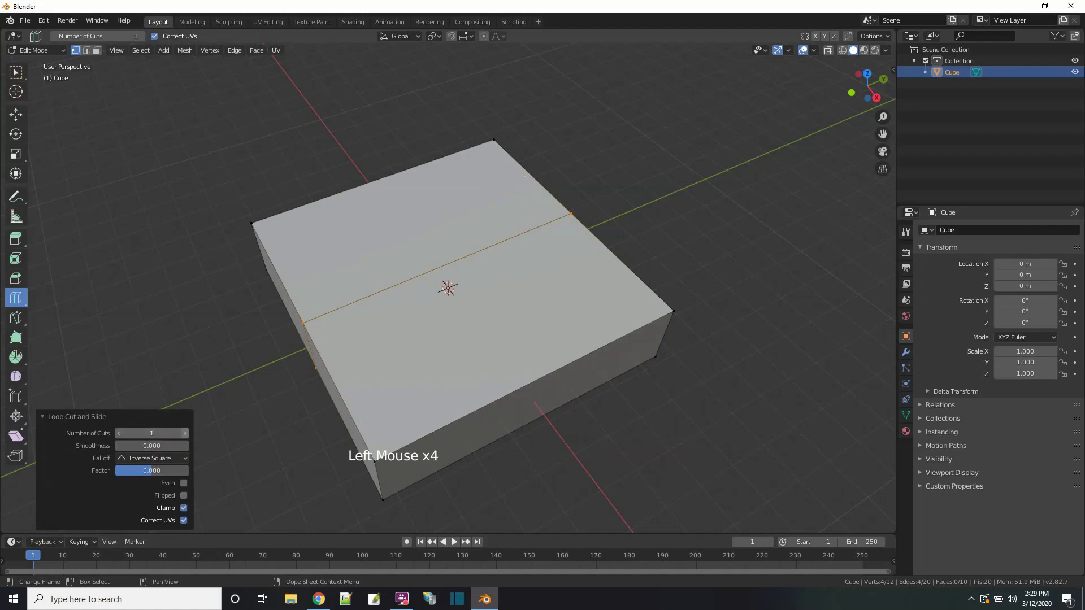
{"action": "left_click", "coordinate": [183, 433]}
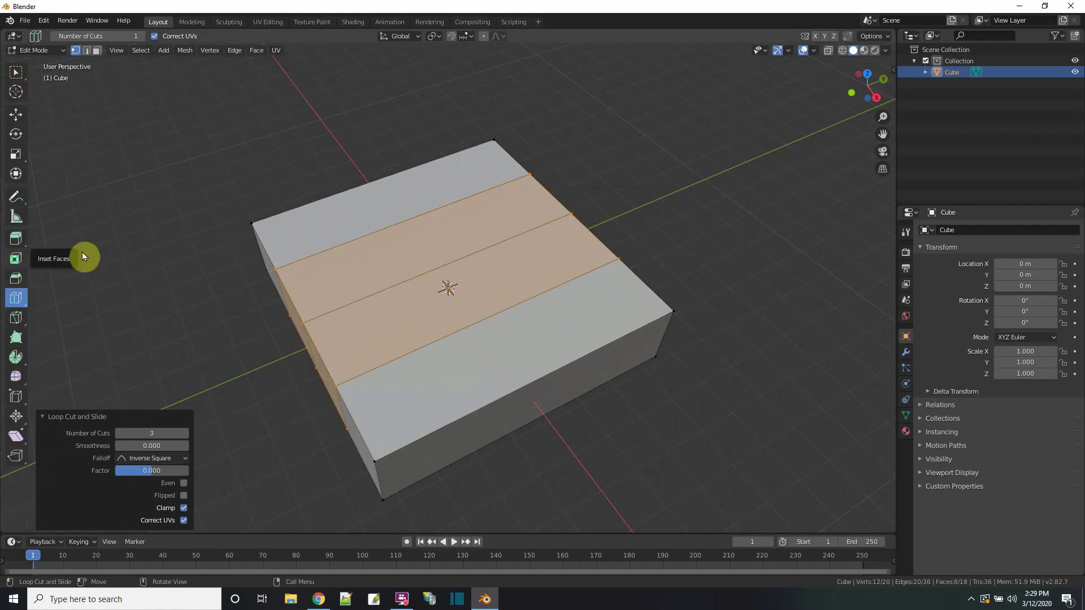
- Add a crosswise loop cut of 3 cuts, then switch to Face select with box selection
{"action": "left_click", "coordinate": [380, 205]}
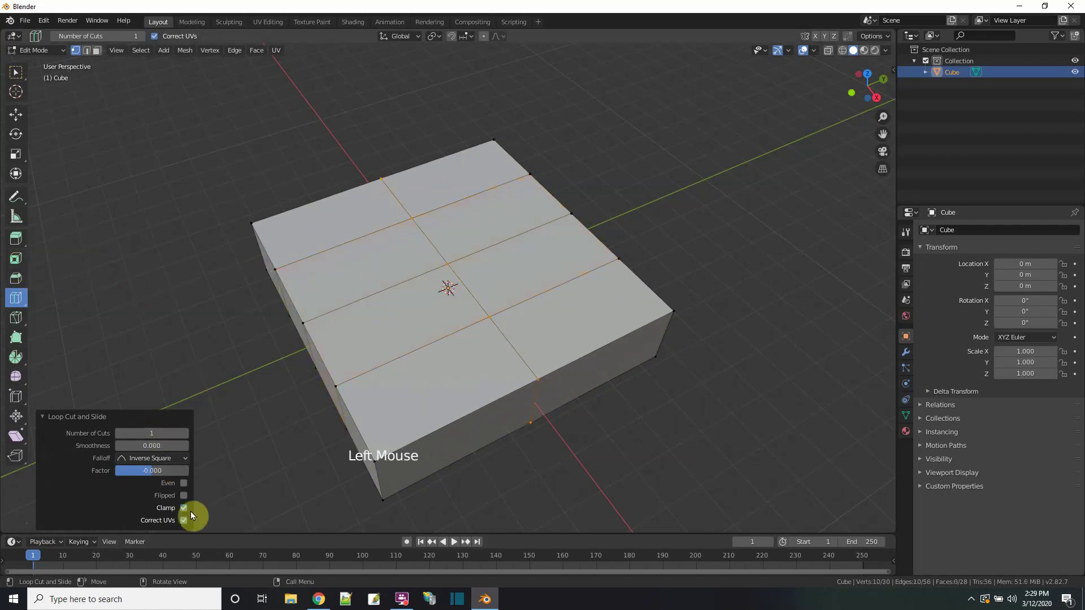
{"action": "left_click", "coordinate": [185, 436]}
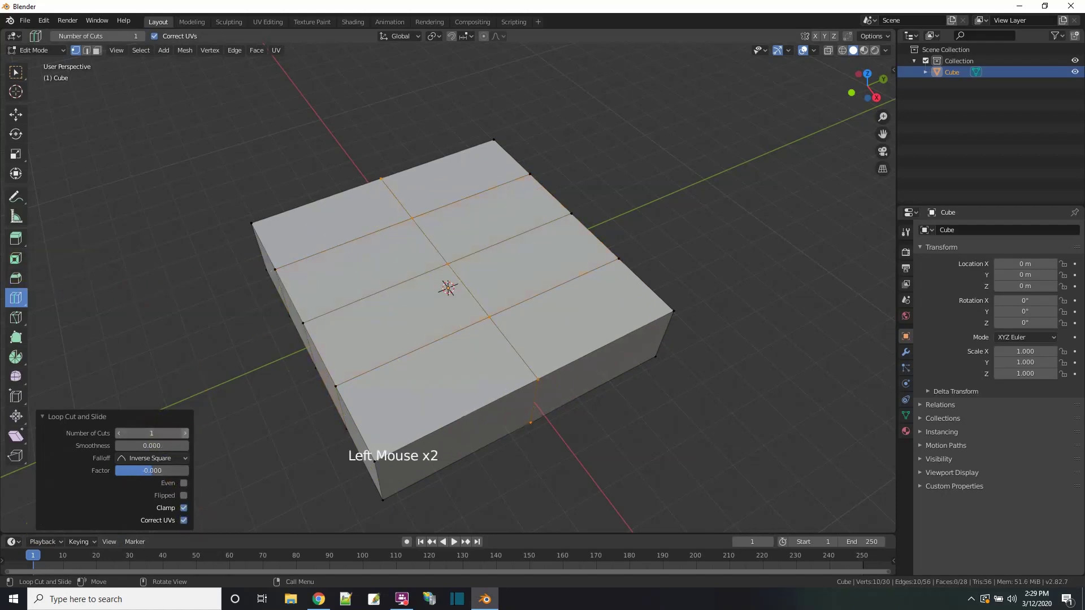
{"action": "left_click", "coordinate": [185, 435]}
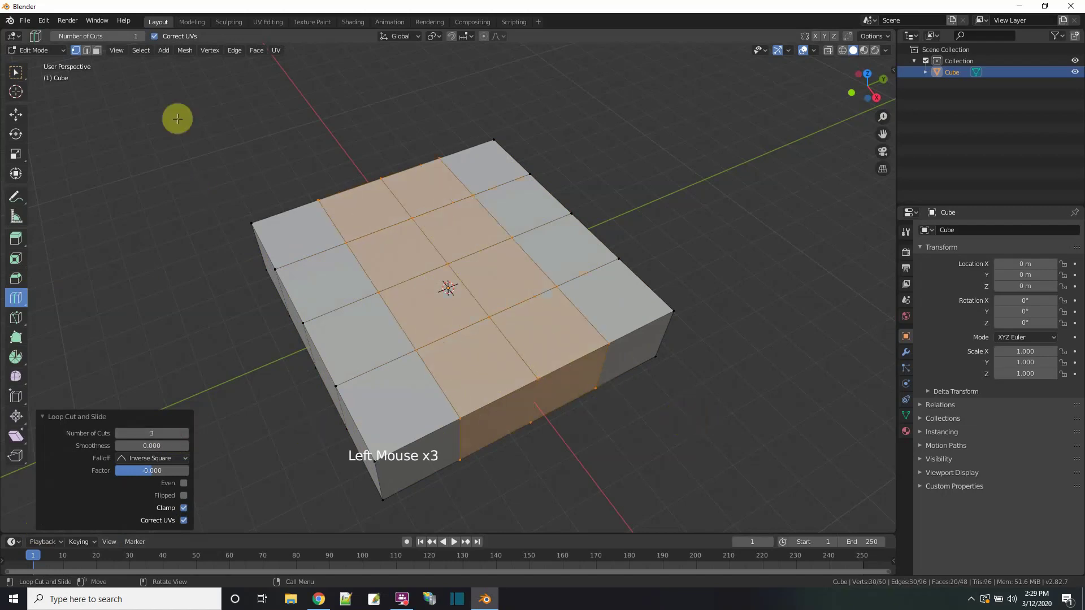
{"action": "left_click", "coordinate": [96, 50]}
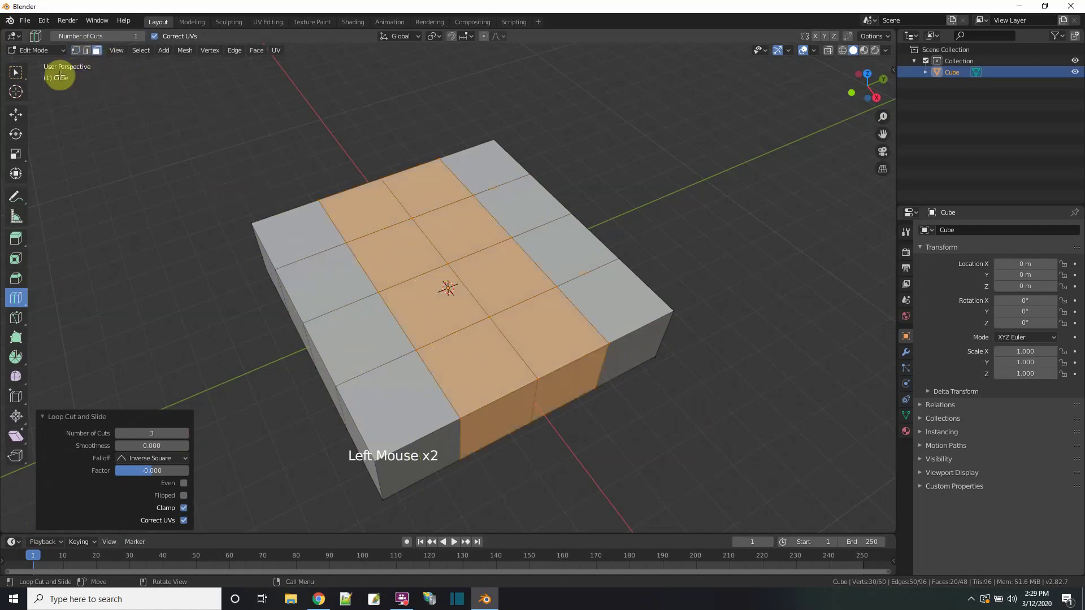
{"action": "left_click", "coordinate": [17, 74]}
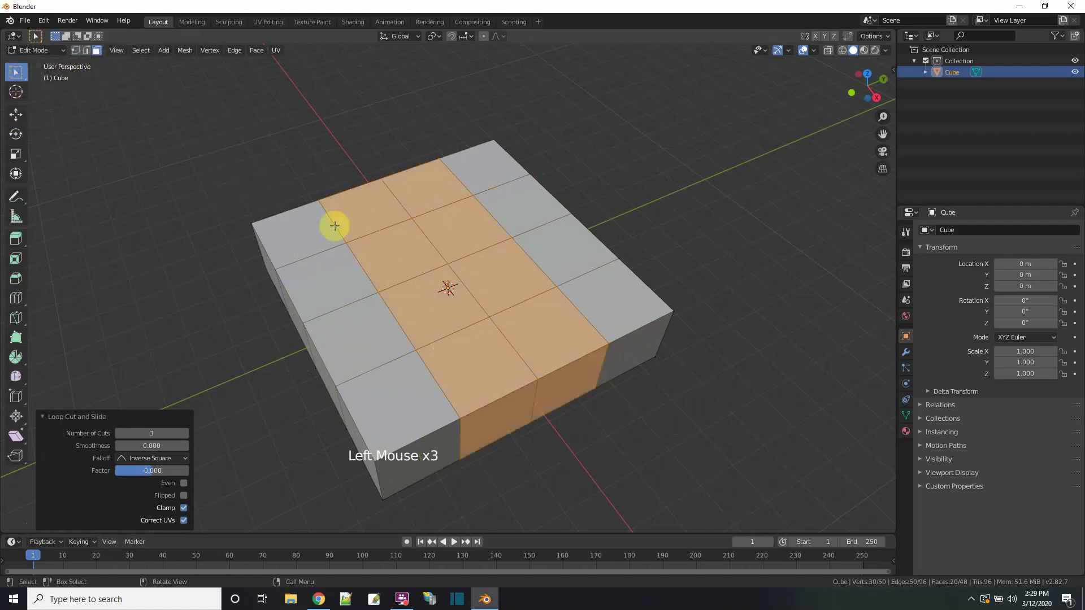
- Select eight alternating top tiles in a checkerboard pattern
{"action": "left_click", "coordinate": [300, 236]}
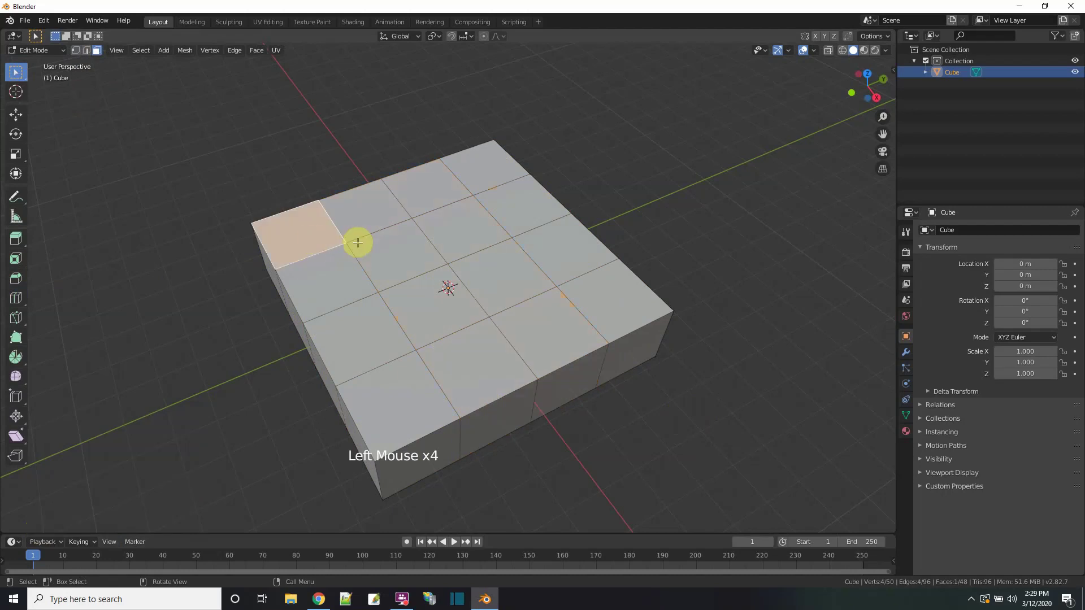
{"action": "left_click", "coordinate": [389, 253], "text": "shift"}
{"action": "left_click", "coordinate": [475, 276], "text": "shift"}
{"action": "left_click", "coordinate": [609, 303], "text": "shift"}
{"action": "left_click", "coordinate": [434, 188], "text": "shift"}
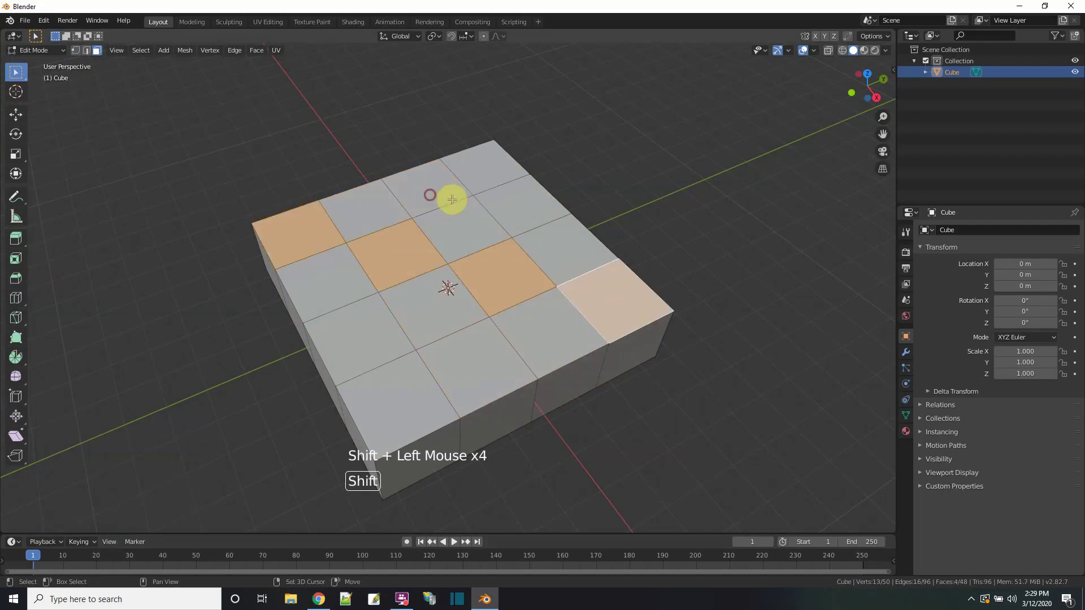
{"action": "left_click", "coordinate": [508, 209], "text": "shift"}
{"action": "left_click", "coordinate": [355, 334], "text": "shift"}
{"action": "left_click", "coordinate": [482, 364], "text": "shift"}
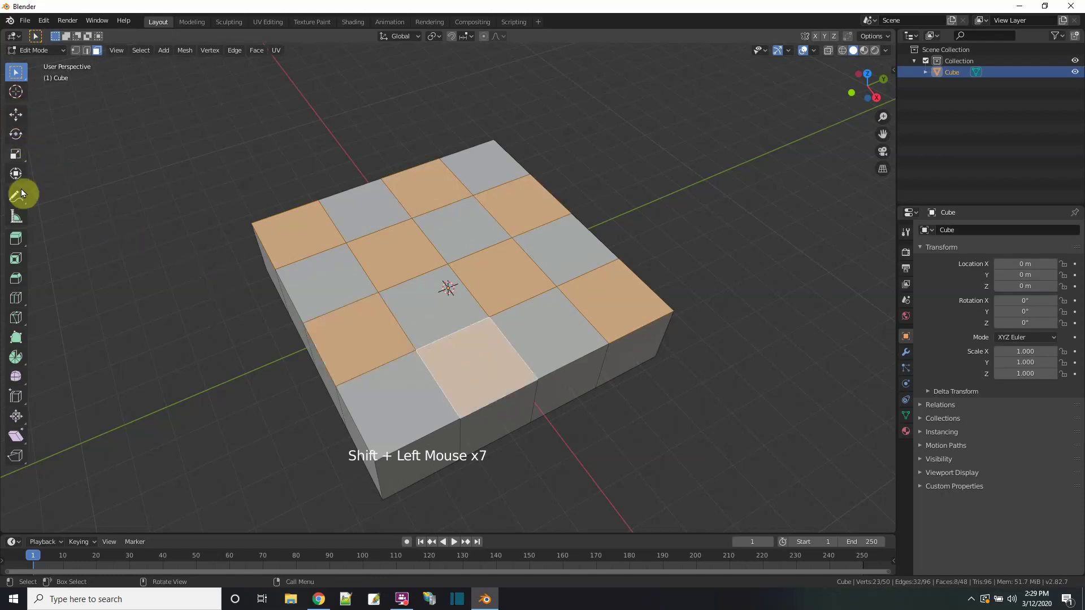
- Inset the selected tiles with the Inset Faces tool, then clear the selection
{"action": "left_click", "coordinate": [16, 258]}
{"action": "left_click_drag", "start_coordinate": [441, 221], "coordinate": [447, 238]}
{"action": "left_click", "coordinate": [632, 180]}
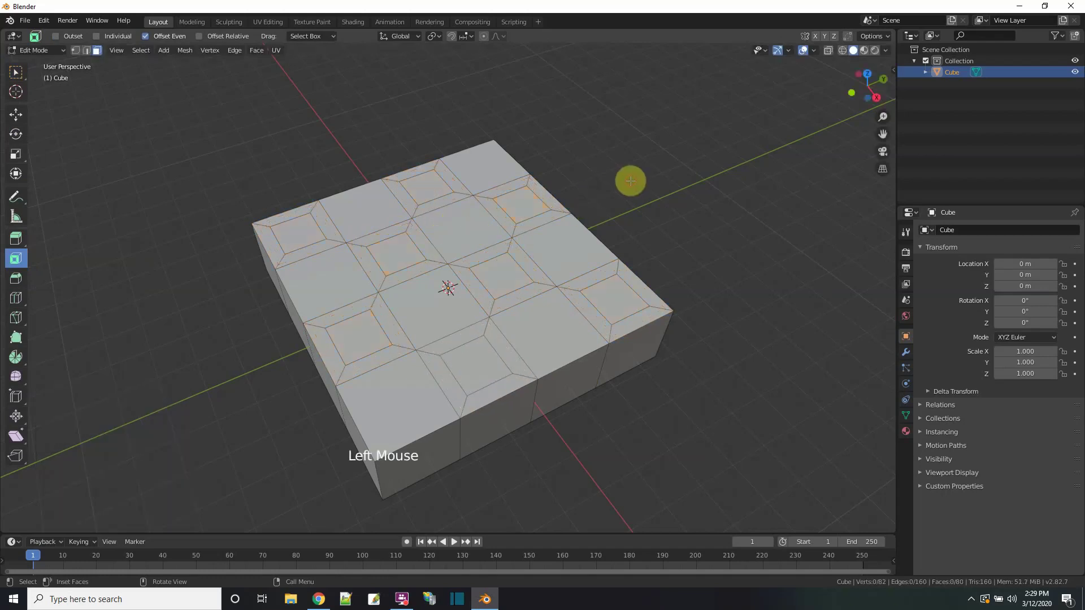
{"action": "middle_click_drag", "start_coordinate": [600, 339], "coordinate": [618, 325]}
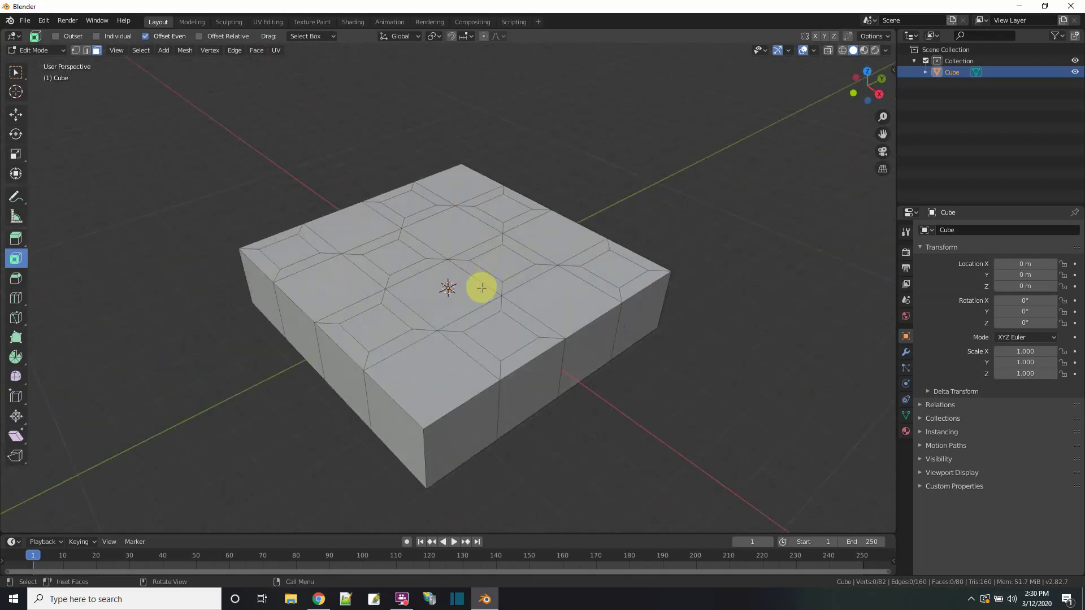
- In the cube's Material Properties, connect an Image Texture to the Base Color
{"action": "left_click", "coordinate": [905, 433]}
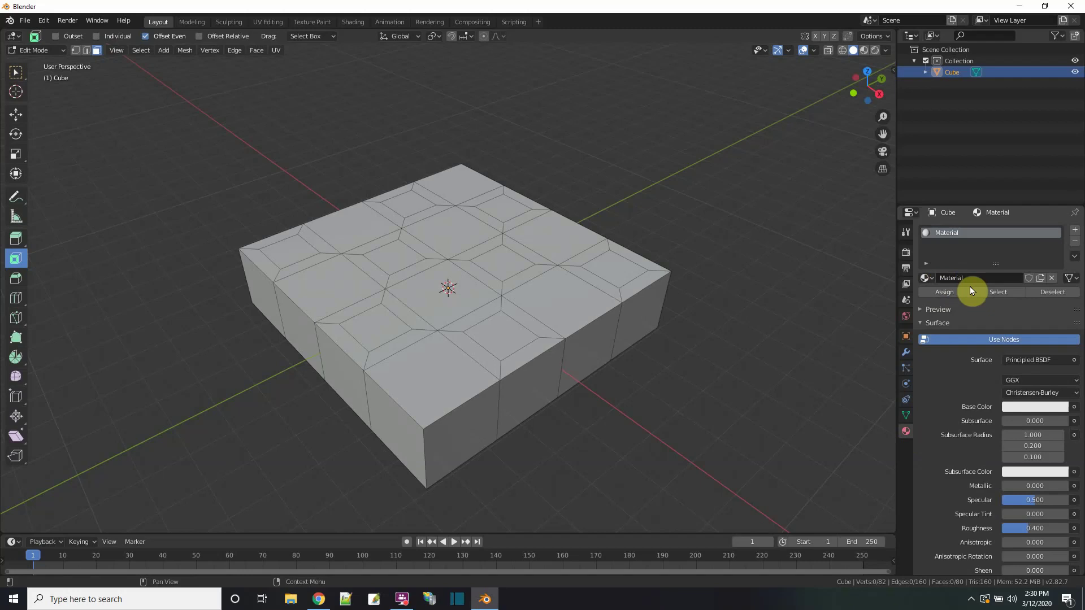
{"action": "left_click", "coordinate": [923, 309]}
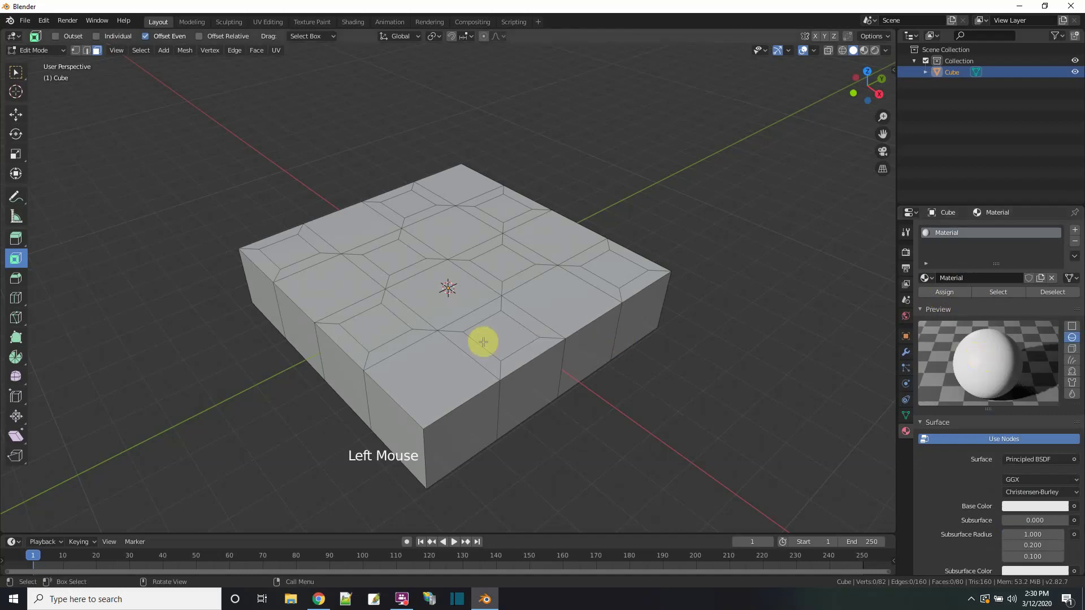
{"action": "scroll", "coordinate": [997, 387], "scroll_direction": "down", "scroll_amount": 5}
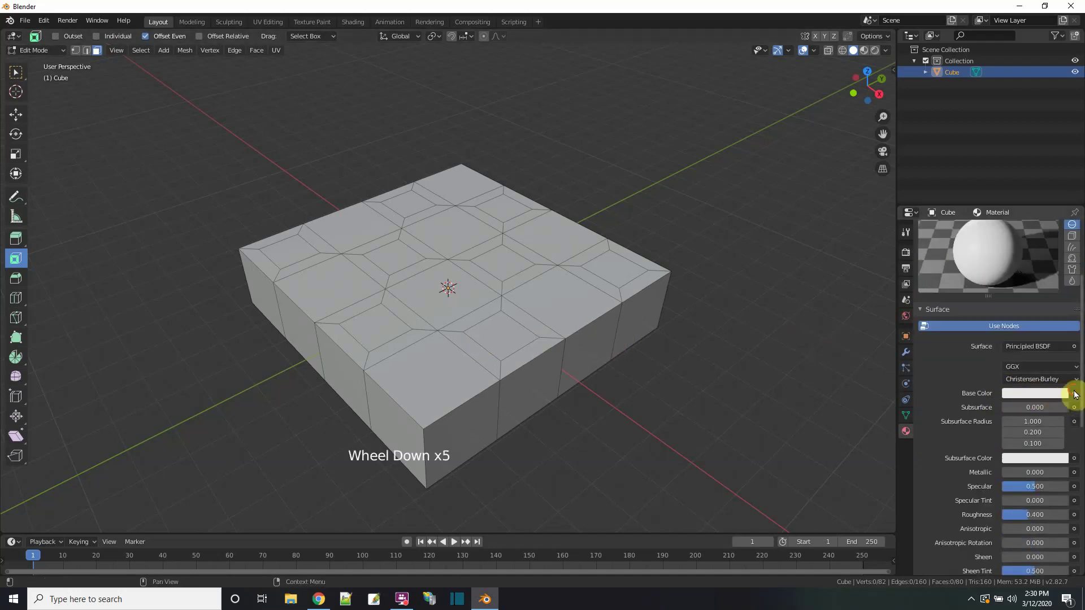
{"action": "left_click", "coordinate": [1074, 393]}
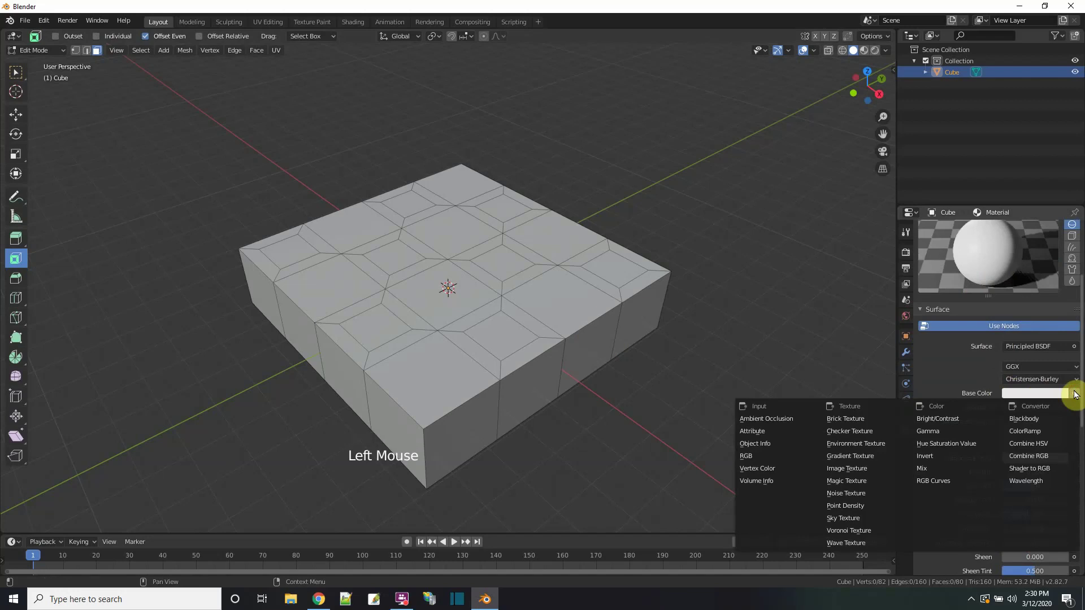
{"action": "left_click", "coordinate": [856, 472]}
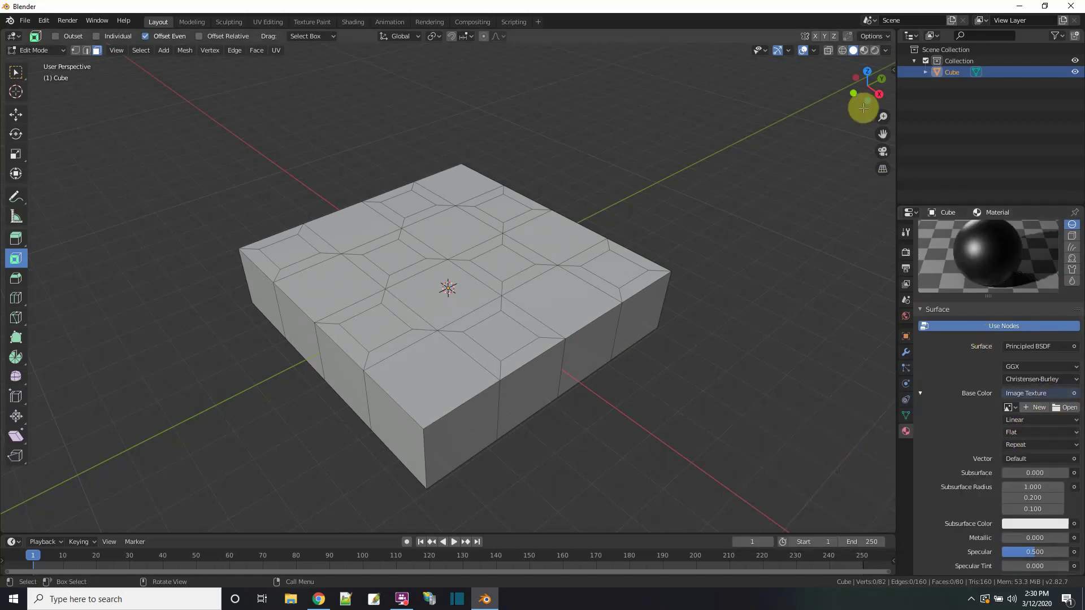
- Switch to Material Preview shading and load Desktop's pallette 01.png as the Image Texture
{"action": "left_click", "coordinate": [863, 50]}
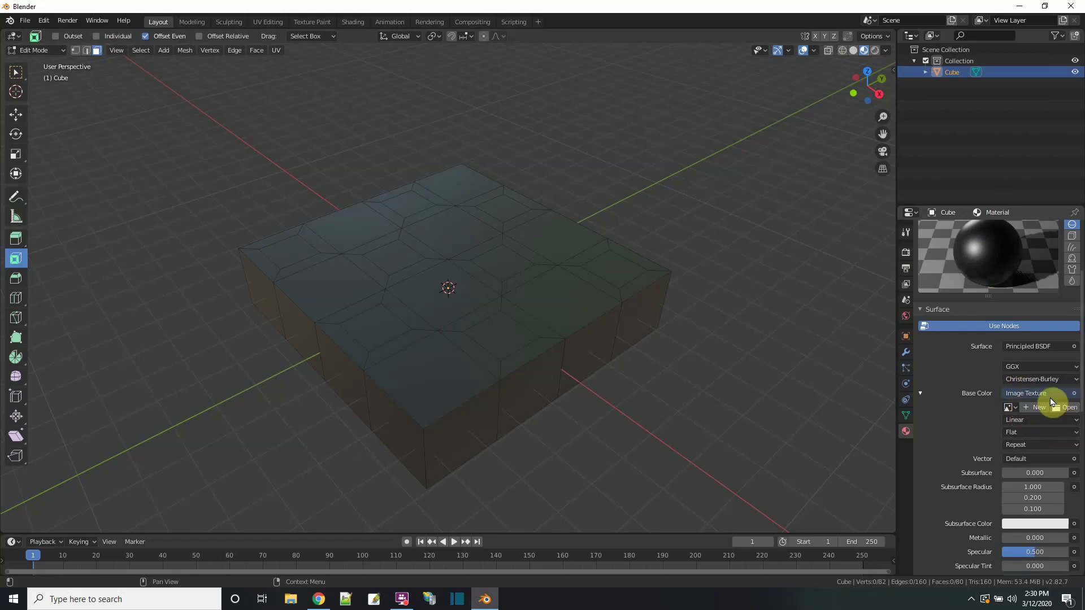
{"action": "left_click", "coordinate": [1070, 408]}
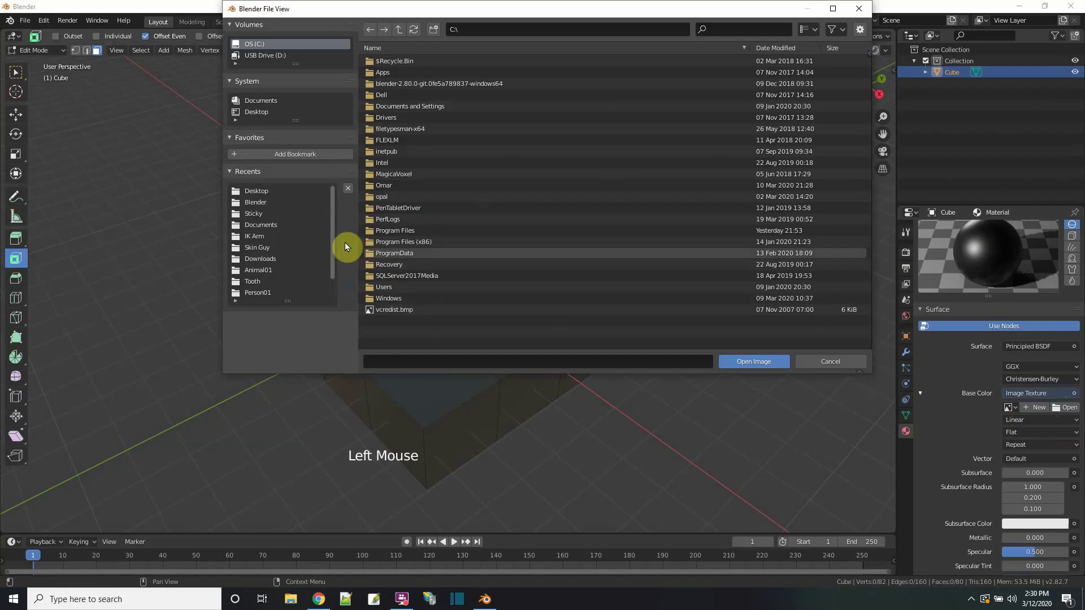
{"action": "left_click", "coordinate": [256, 113]}
{"action": "left_click", "coordinate": [405, 106]}
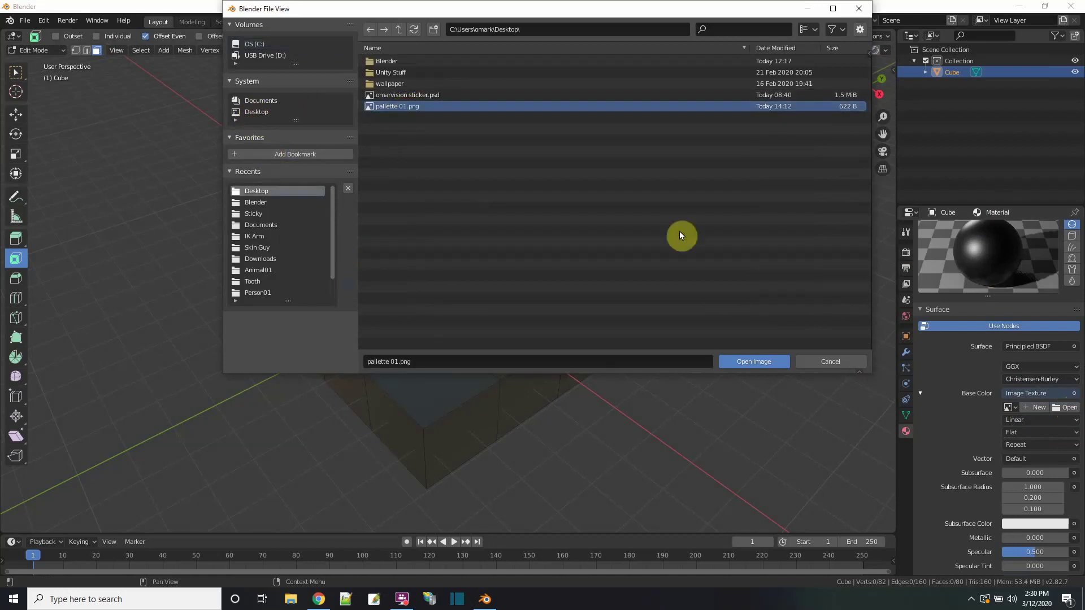
{"action": "left_click", "coordinate": [764, 362]}
- Orbit the slab and preview the material on a cube, then back on a sphere
{"action": "mouse_move", "coordinate": [545, 347]}
{"action": "middle_mouse_down"}
{"action": "mouse_move", "coordinate": [537, 315]}
{"action": "mouse_move", "coordinate": [564, 262]}
{"action": "mouse_move", "coordinate": [533, 344]}
{"action": "mouse_move", "coordinate": [596, 351]}
{"action": "mouse_move", "coordinate": [526, 357]}
{"action": "middle_mouse_up"}
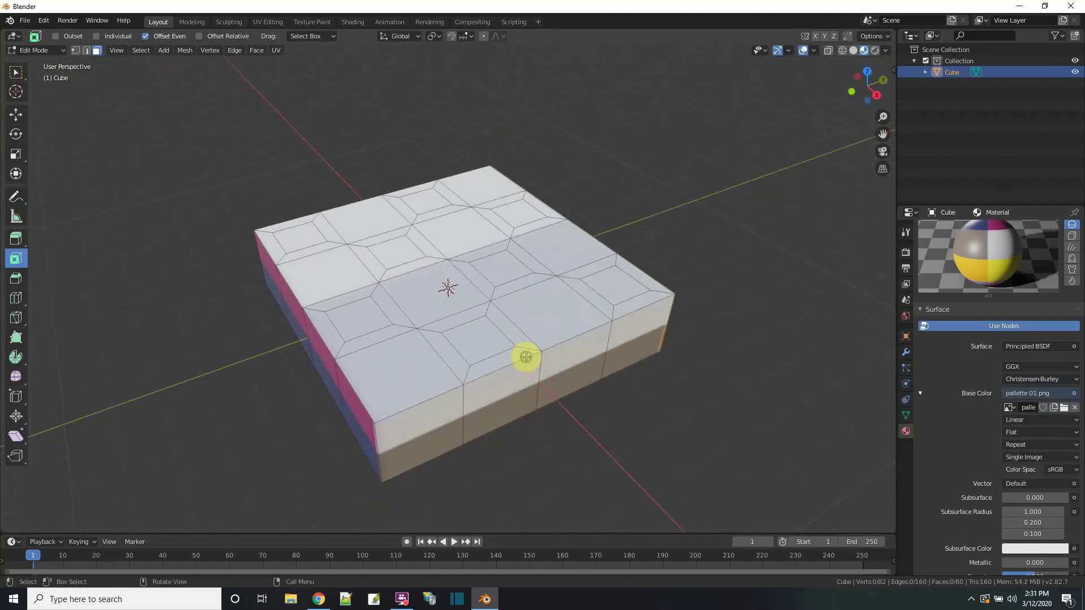
{"action": "left_click", "coordinate": [1072, 236]}
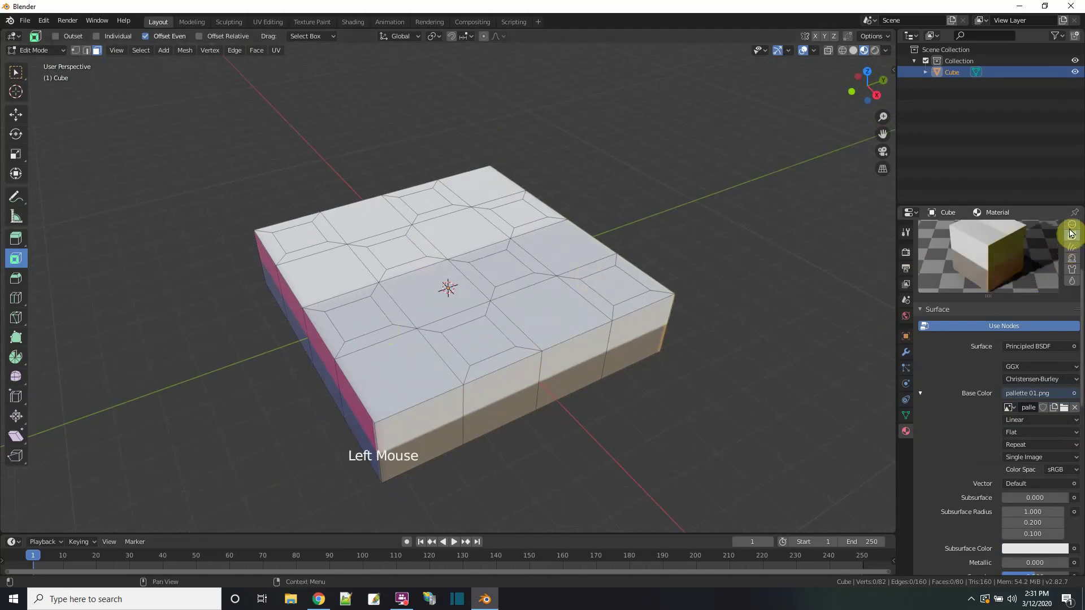
{"action": "left_click", "coordinate": [1071, 224]}
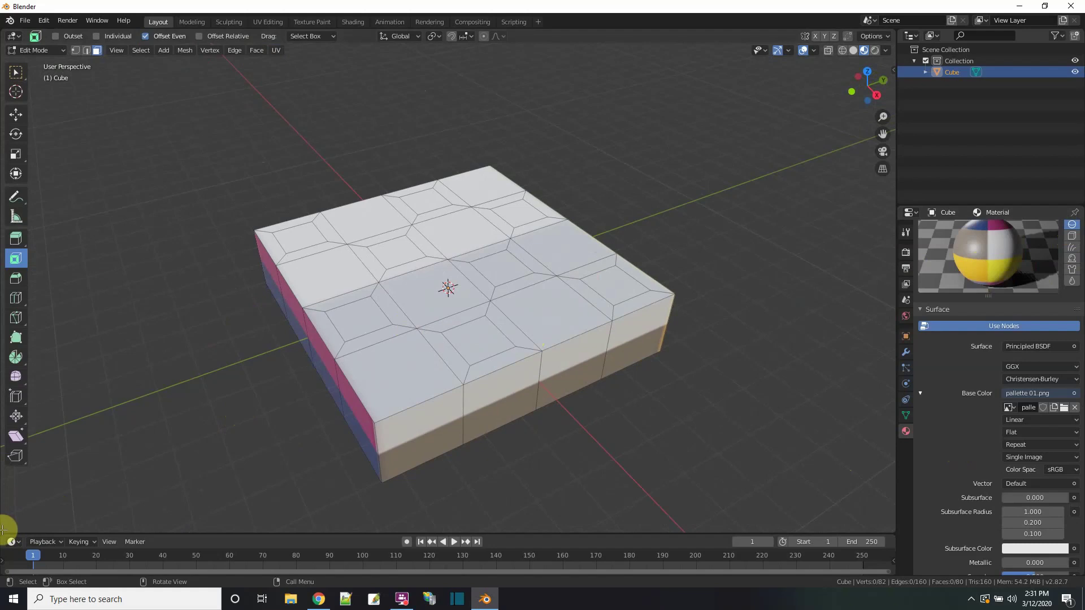
- Split the viewport and make the left half a UV Editor with its toolbar shown
{"action": "left_click_drag", "start_coordinate": [3, 530], "coordinate": [427, 502]}
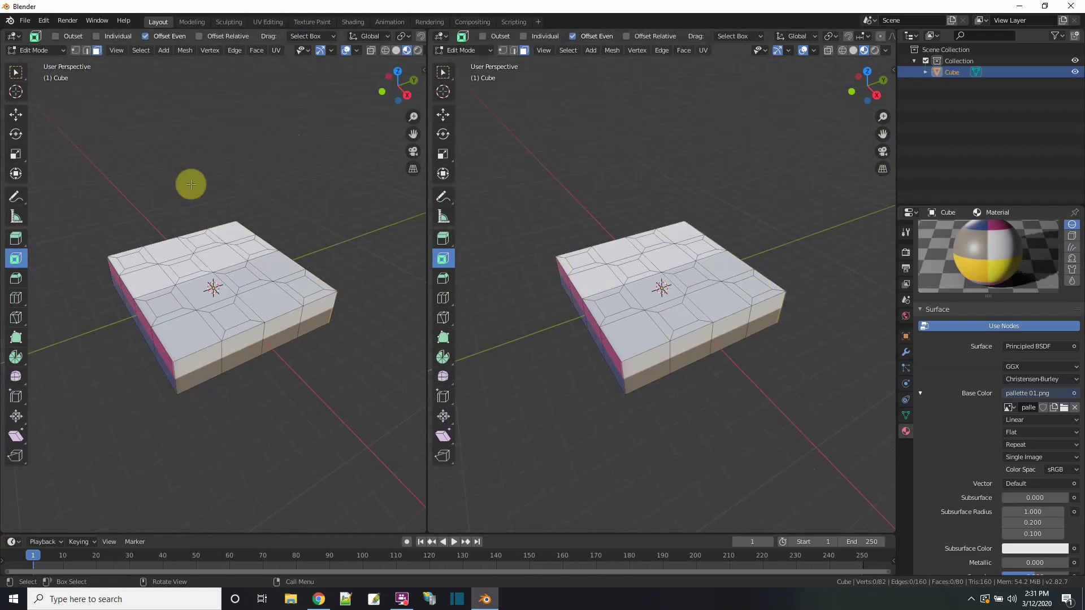
{"action": "left_click", "coordinate": [117, 50]}
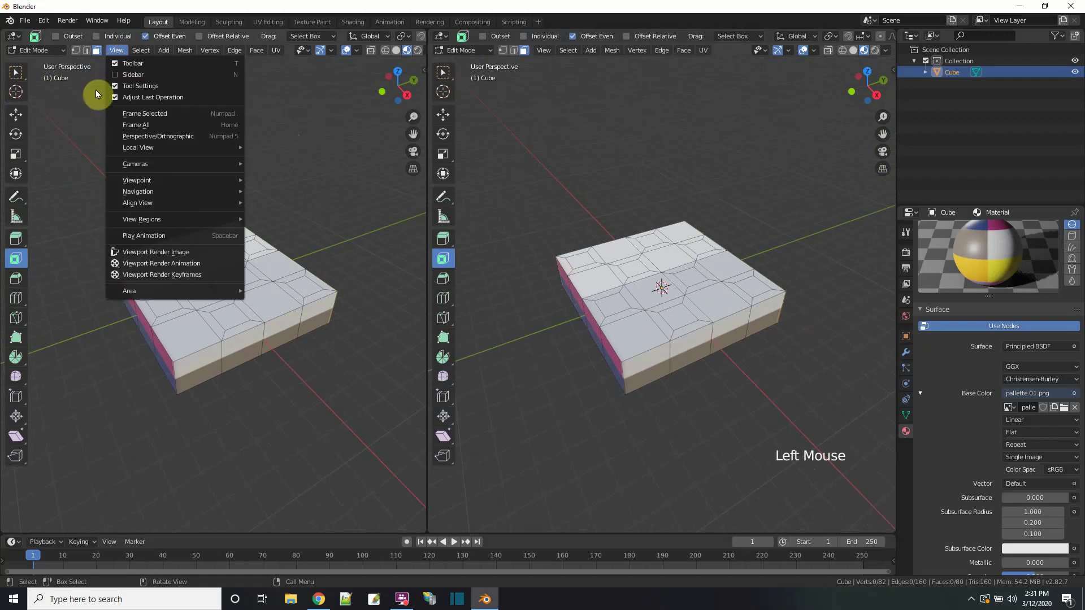
{"action": "left_click", "coordinate": [14, 36]}
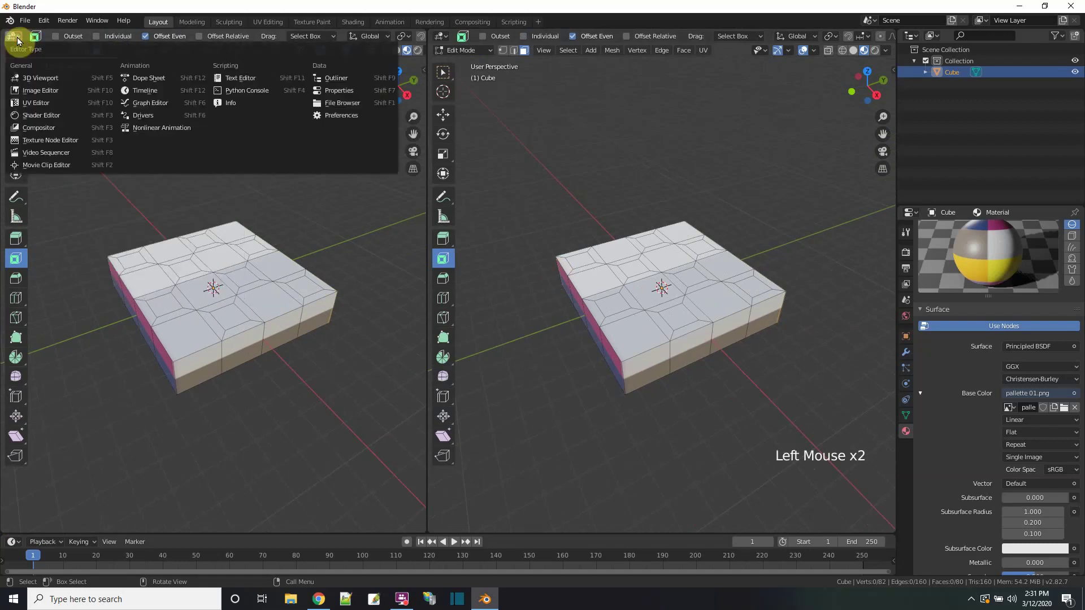
{"action": "left_click", "coordinate": [35, 104]}
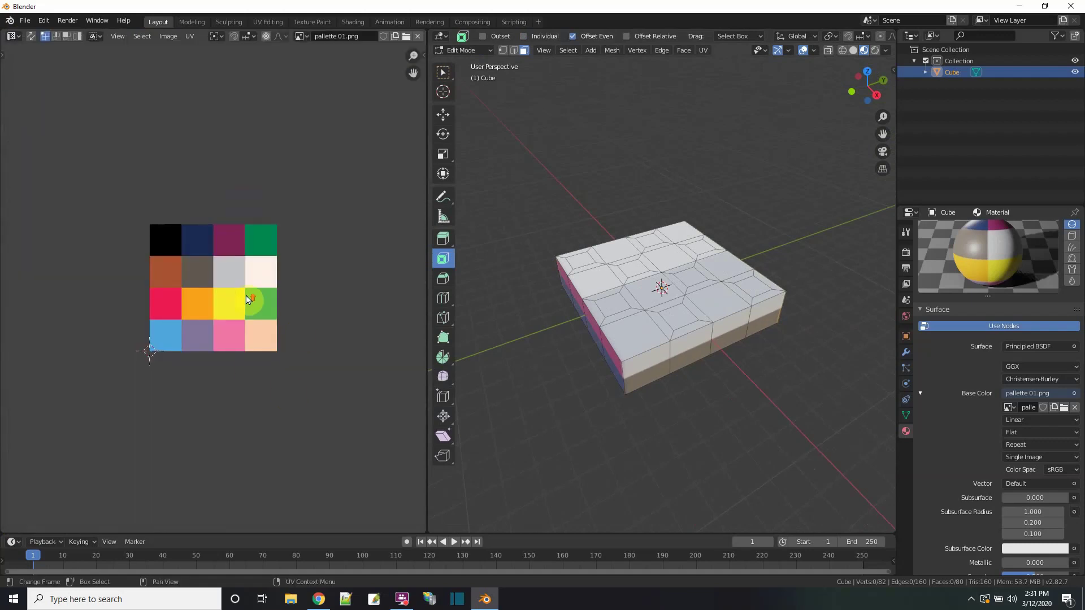
{"action": "scroll", "coordinate": [243, 297], "scroll_direction": "up", "scroll_amount": 5}
{"action": "scroll", "coordinate": [245, 293], "scroll_direction": "down", "scroll_amount": 3}
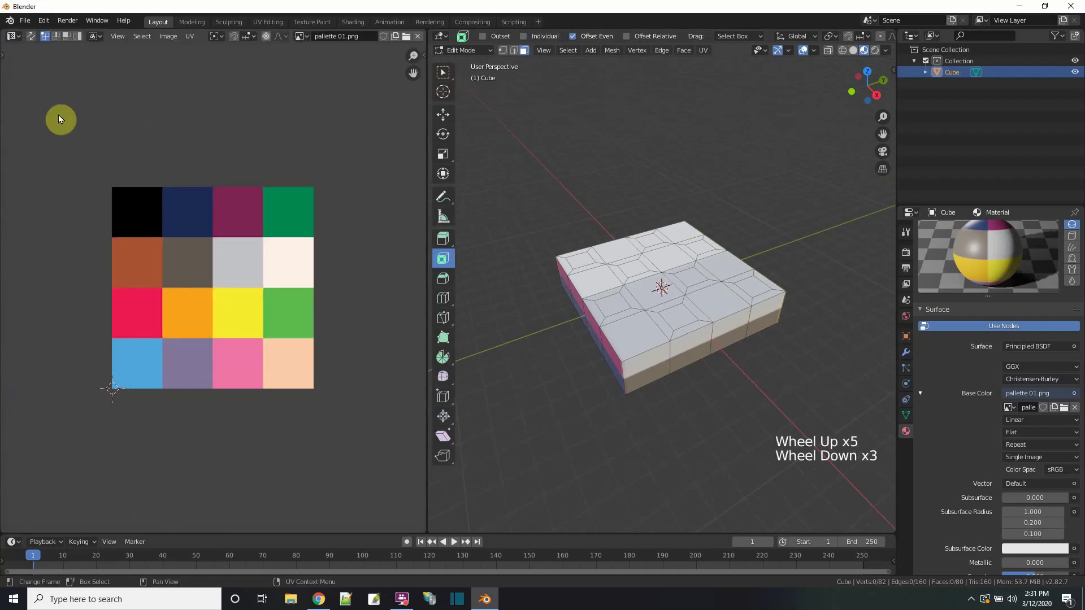
{"action": "left_click_drag", "start_coordinate": [4, 57], "coordinate": [8, 55]}
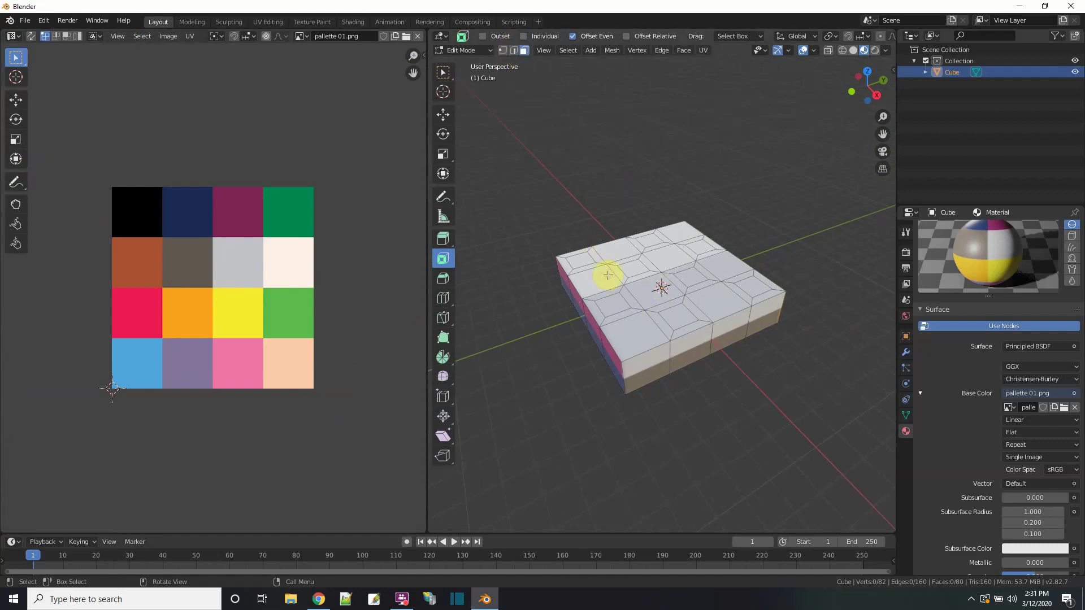
- Select all slab faces and repack their UVs with UV > Lightmap Pack
{"action": "key", "text": "a"}
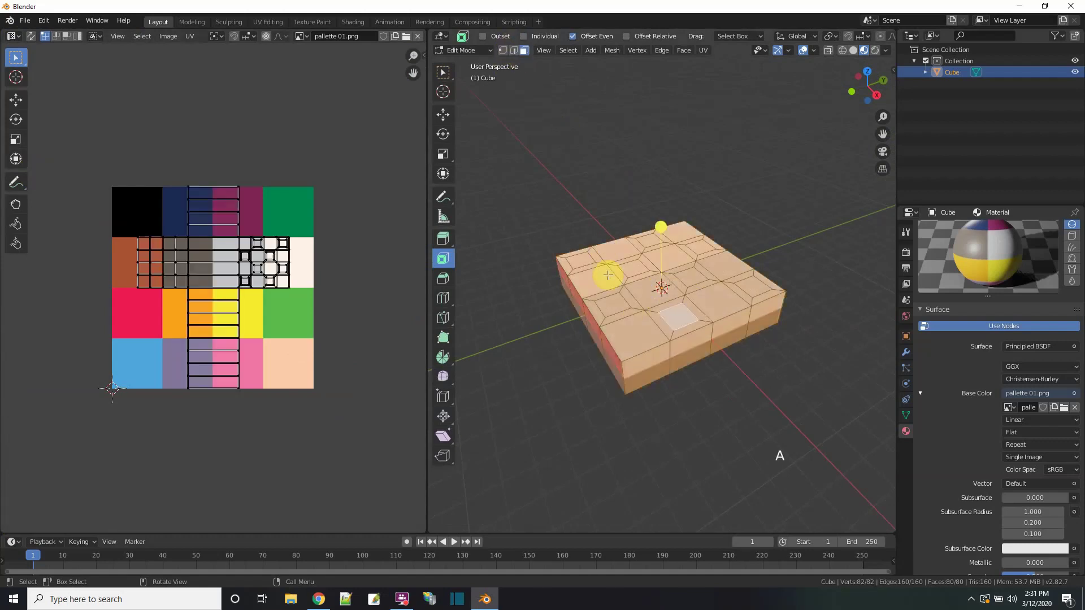
{"action": "left_click", "coordinate": [704, 50]}
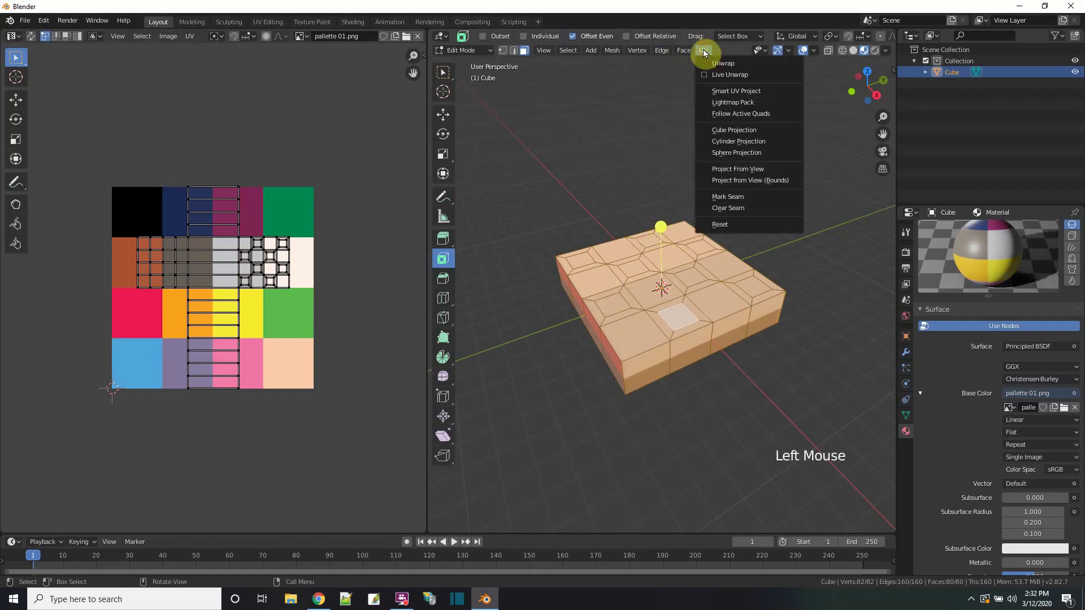
{"action": "left_click", "coordinate": [728, 107]}
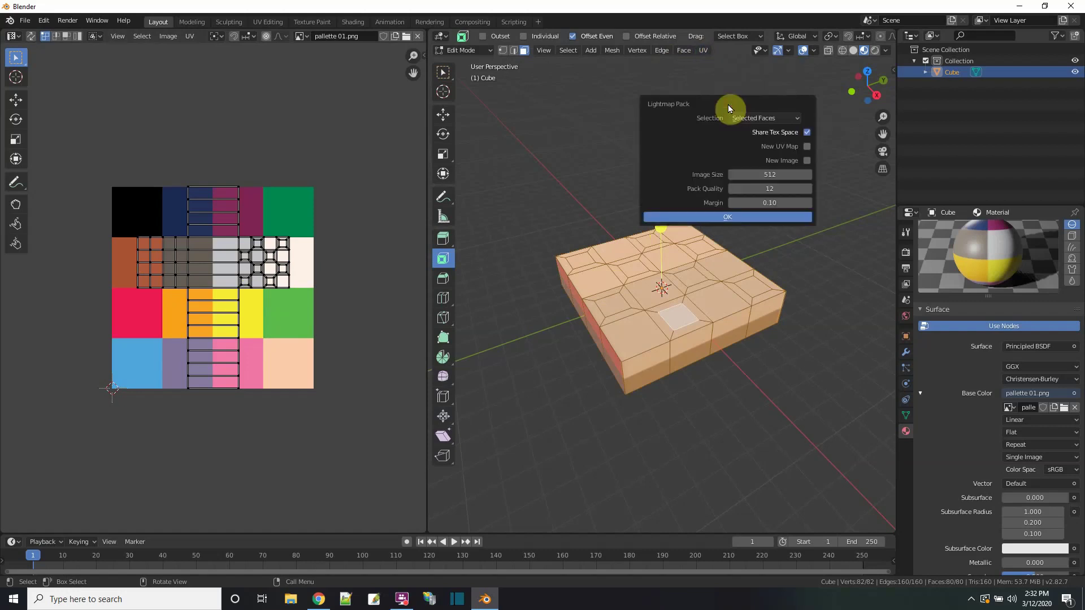
{"action": "left_click", "coordinate": [744, 215]}
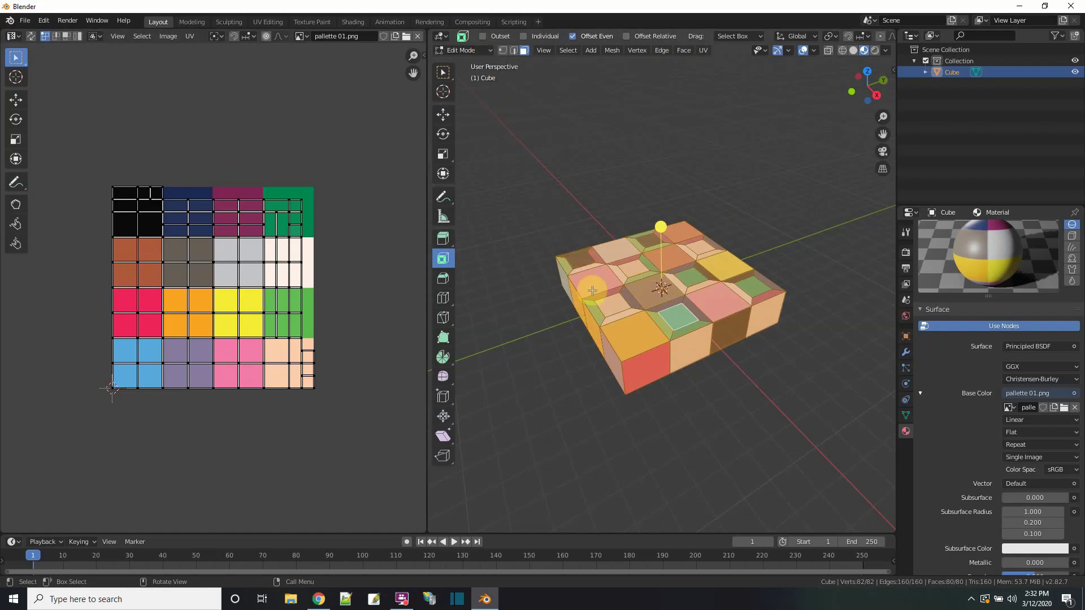
{"action": "left_click", "coordinate": [704, 53]}
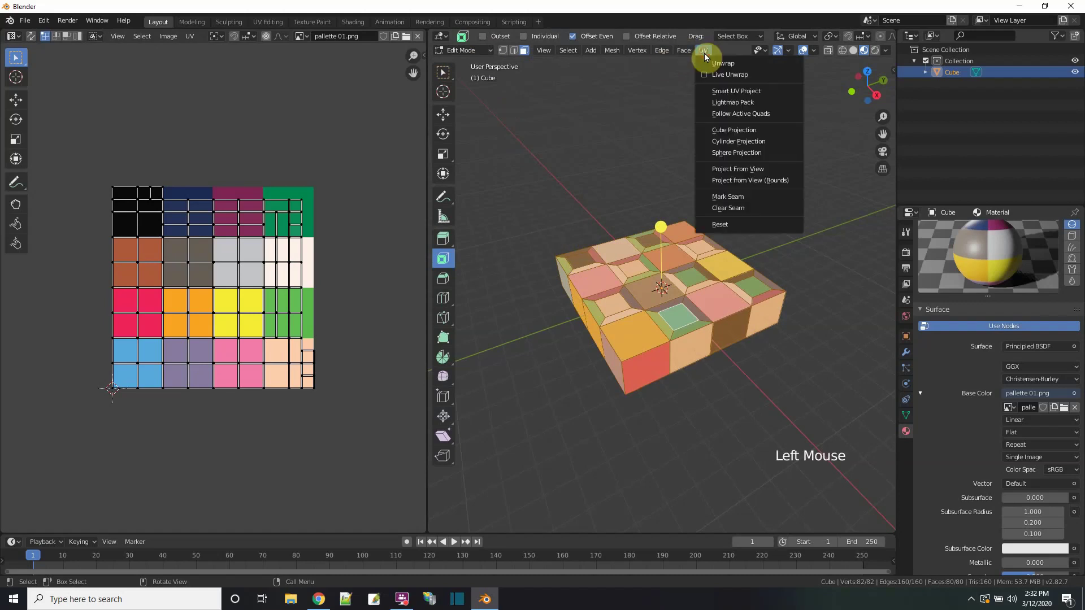
{"action": "left_click", "coordinate": [733, 92]}
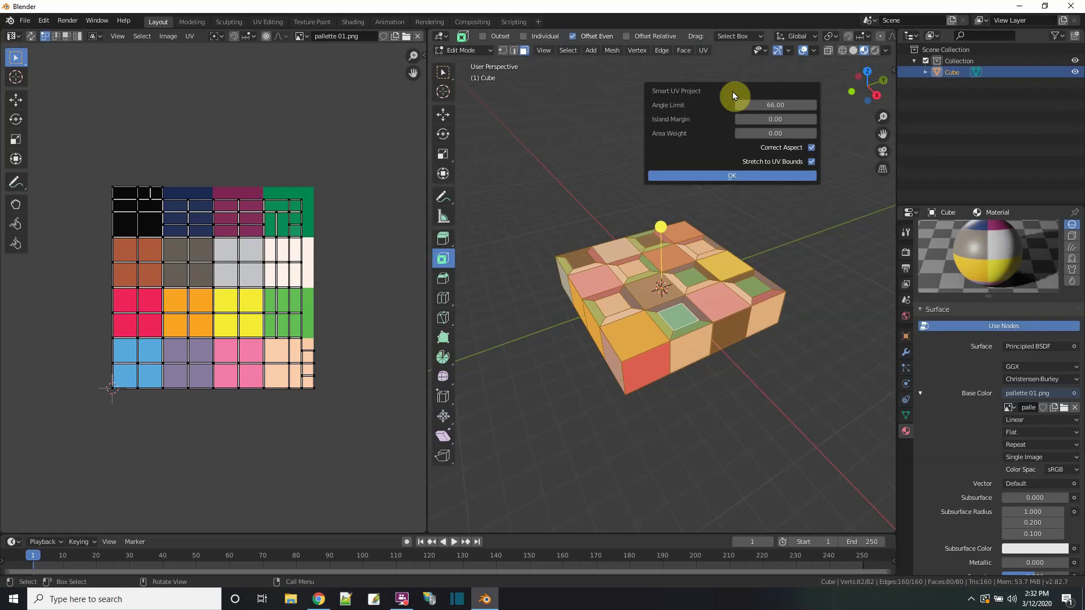
{"action": "left_click", "coordinate": [731, 176]}
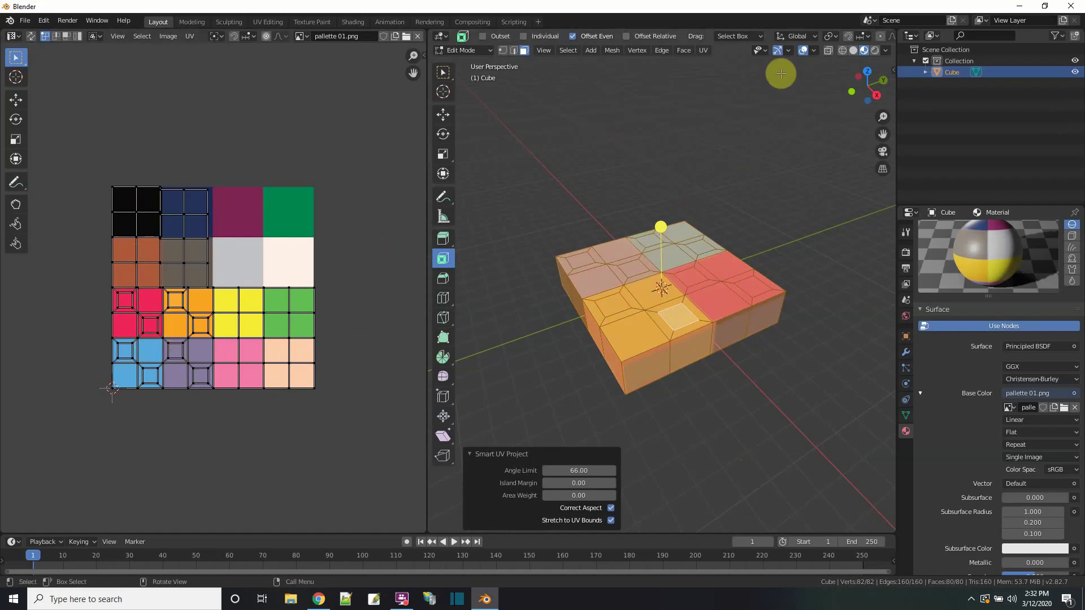
{"action": "left_click", "coordinate": [702, 55]}
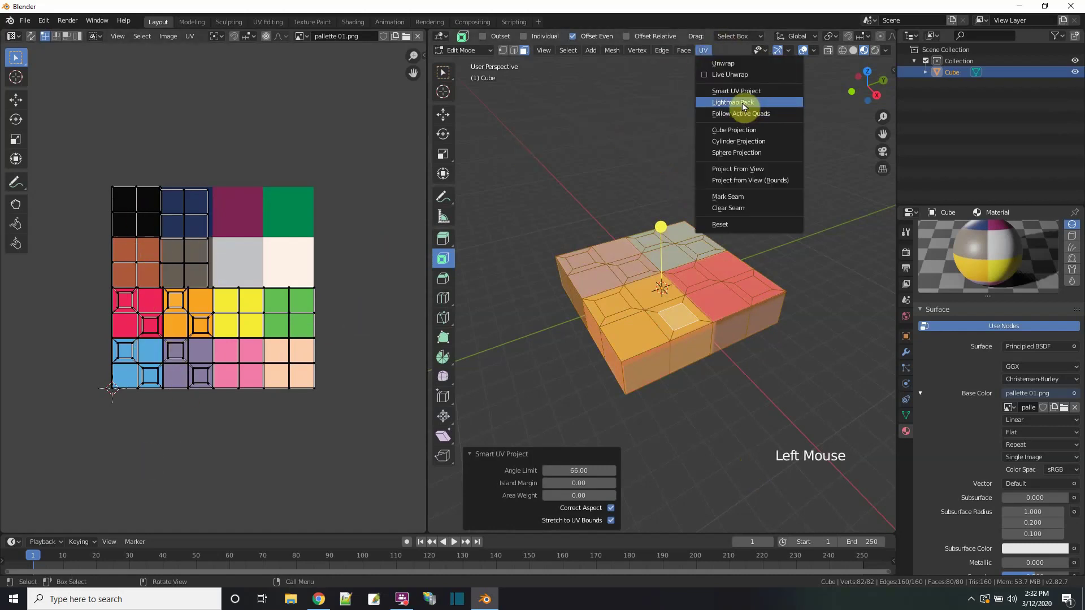
{"action": "left_click", "coordinate": [740, 110]}
{"action": "left_click", "coordinate": [761, 217]}
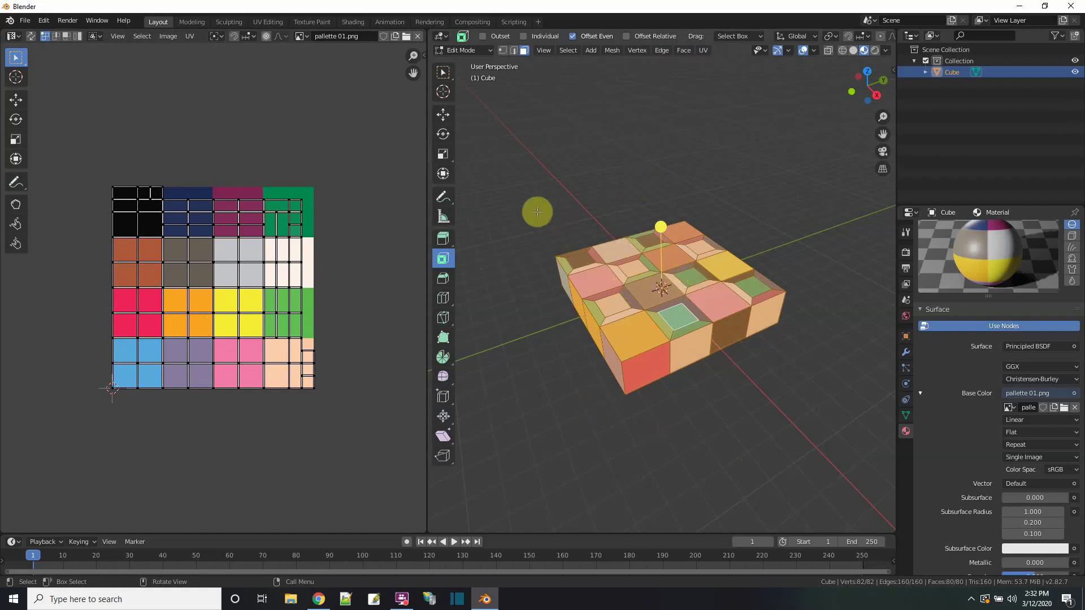
{"action": "scroll", "coordinate": [634, 317], "scroll_direction": "up", "scroll_amount": 2}
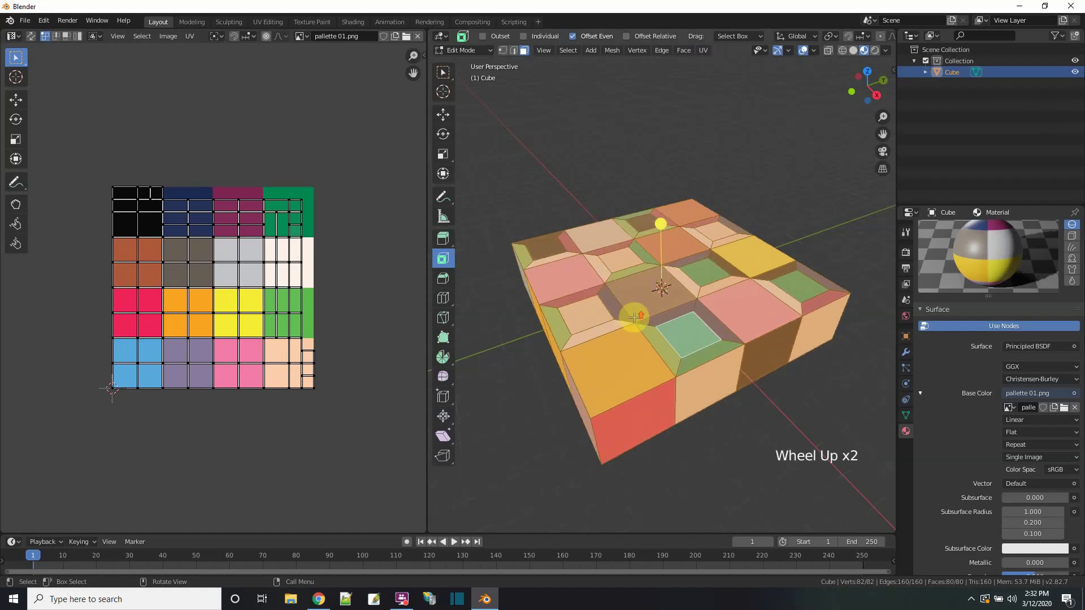
- In face select mode, select the slab's eight top tiles
{"action": "left_click", "coordinate": [523, 53]}
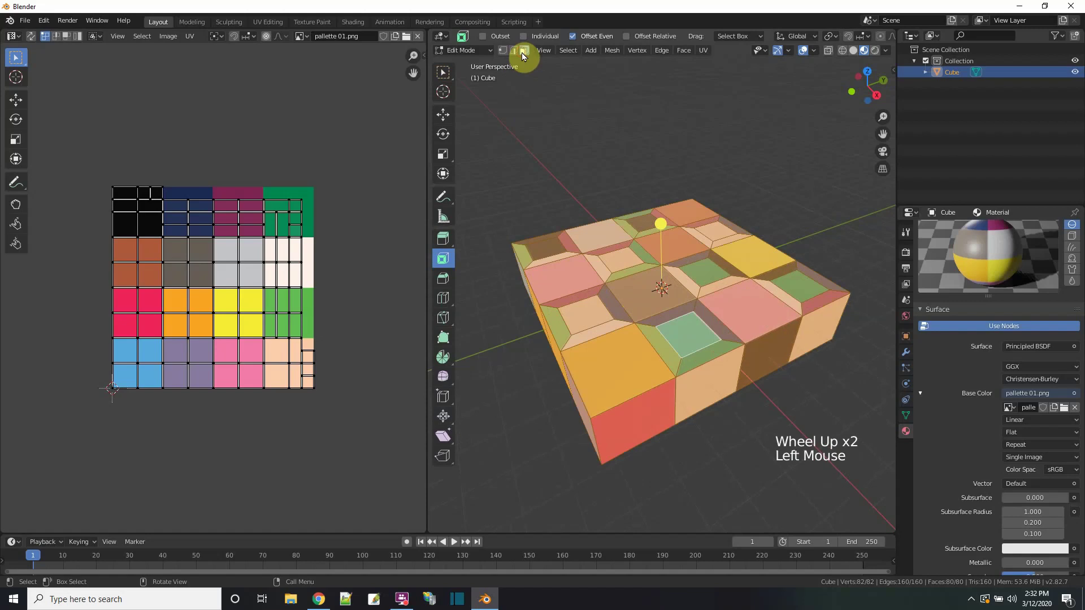
{"action": "left_click", "coordinate": [634, 288]}
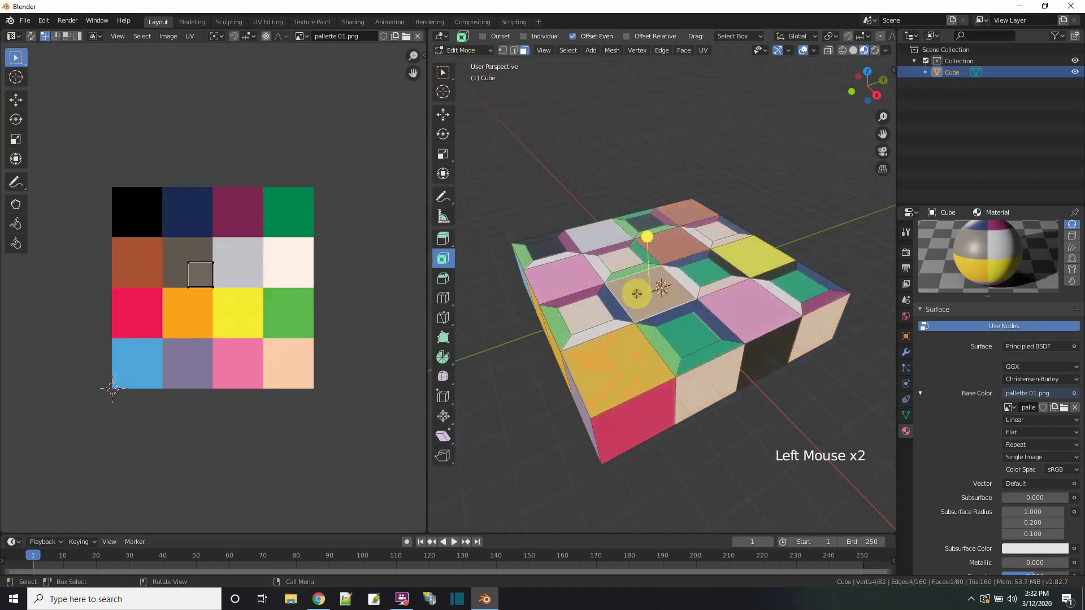
{"action": "left_click", "coordinate": [570, 277], "text": "shift"}
{"action": "left_click", "coordinate": [598, 239], "text": "shift"}
{"action": "left_click", "coordinate": [673, 244], "text": "shift"}
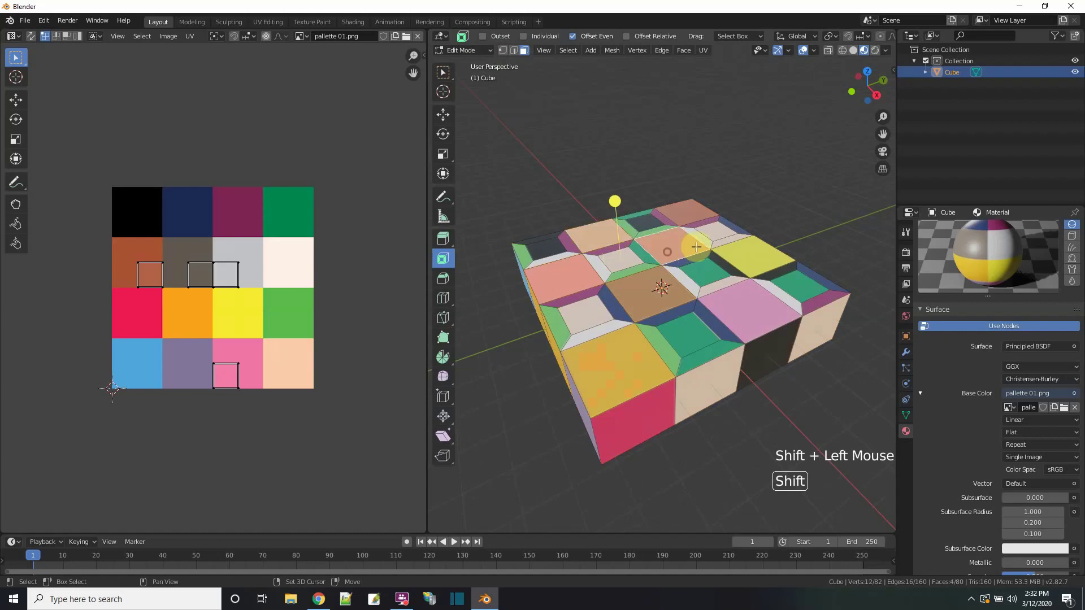
{"action": "left_click", "coordinate": [696, 214], "text": "shift"}
{"action": "left_click", "coordinate": [749, 260], "text": "shift"}
{"action": "left_click", "coordinate": [751, 310], "text": "shift"}
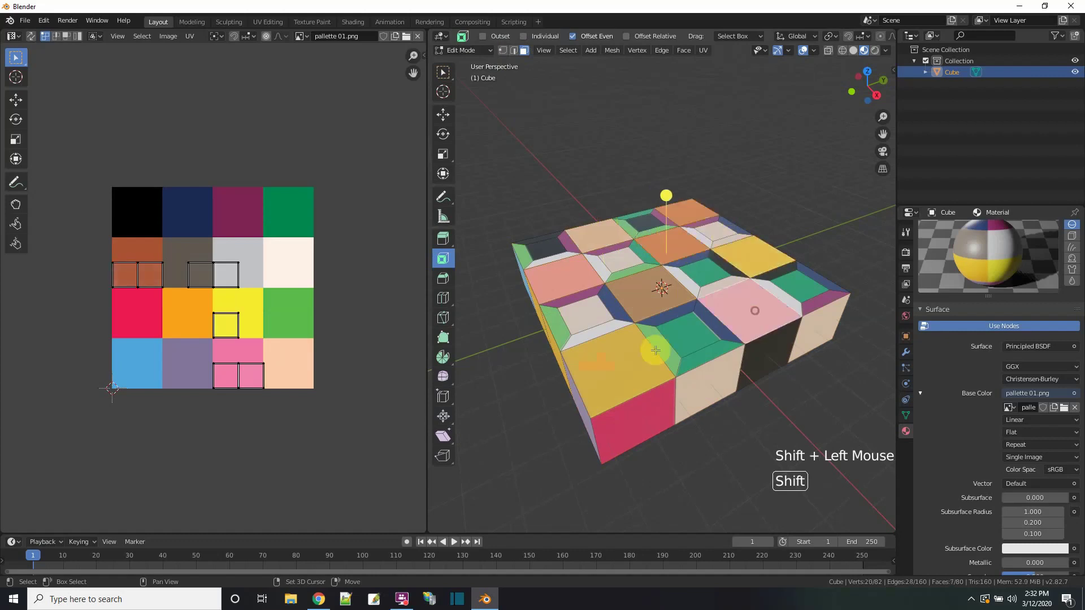
{"action": "left_click", "coordinate": [628, 366], "text": "shift"}
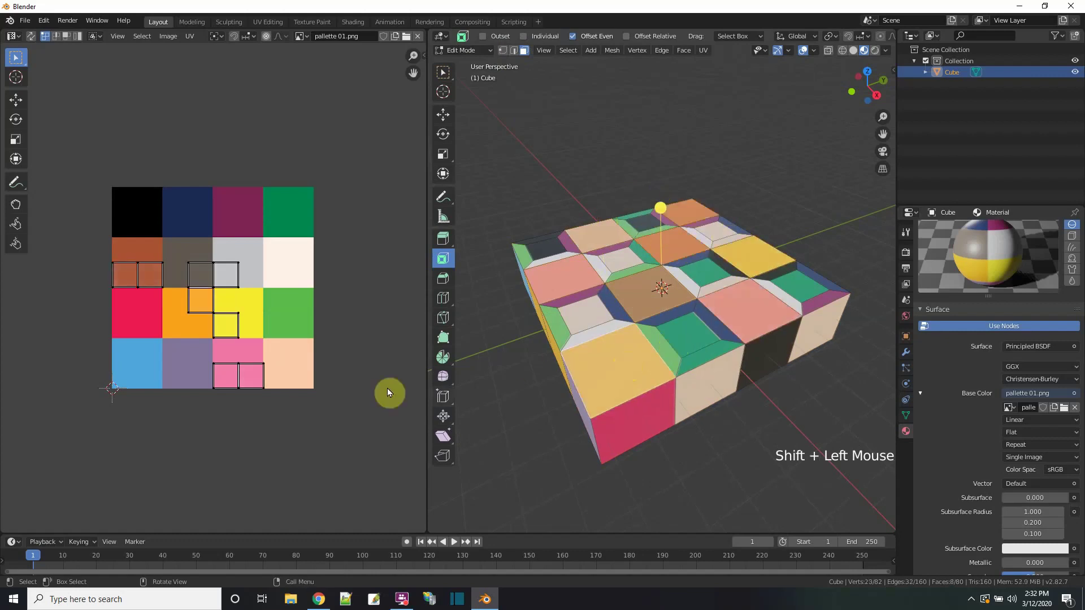
- Box-select the top tiles' UVs and scale them down into the orange palette cell
{"action": "left_click_drag", "start_coordinate": [88, 236], "coordinate": [298, 436]}
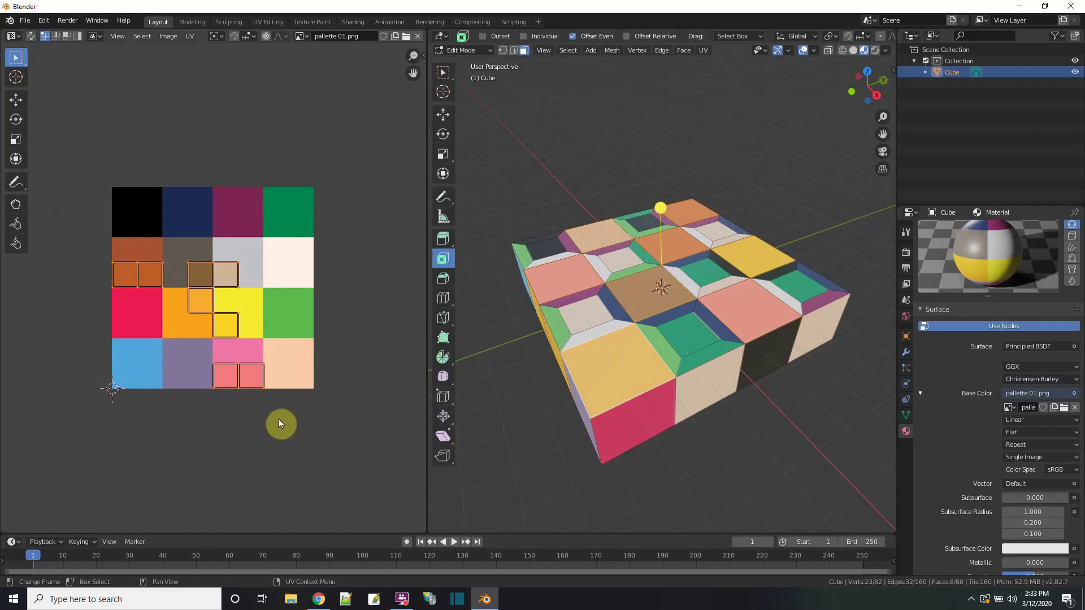
{"action": "key", "text": "s"}
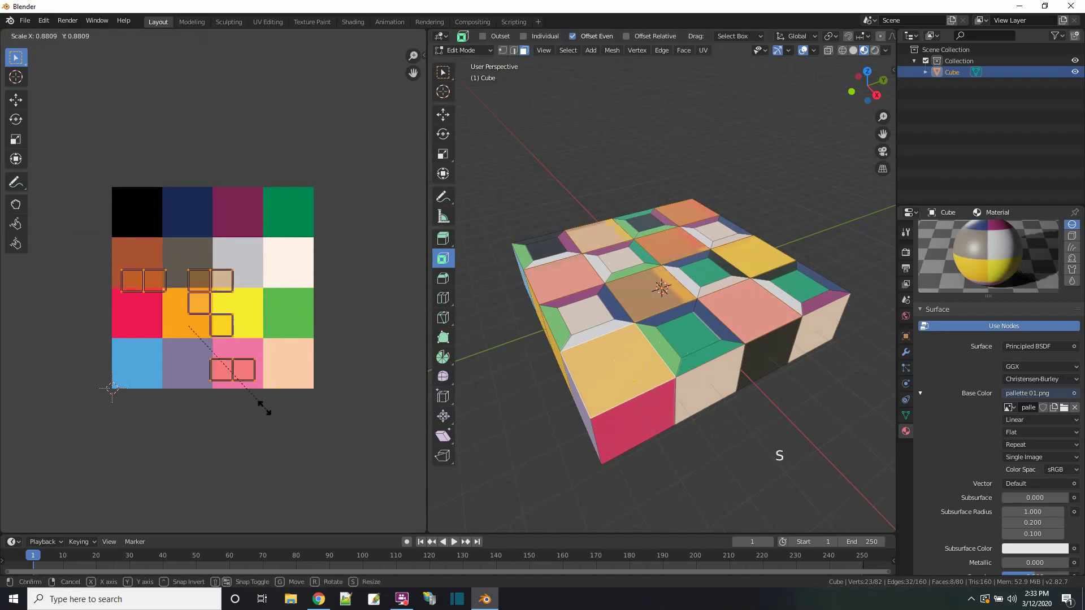
{"action": "left_click", "coordinate": [193, 358]}
{"action": "left_click", "coordinate": [193, 318]}
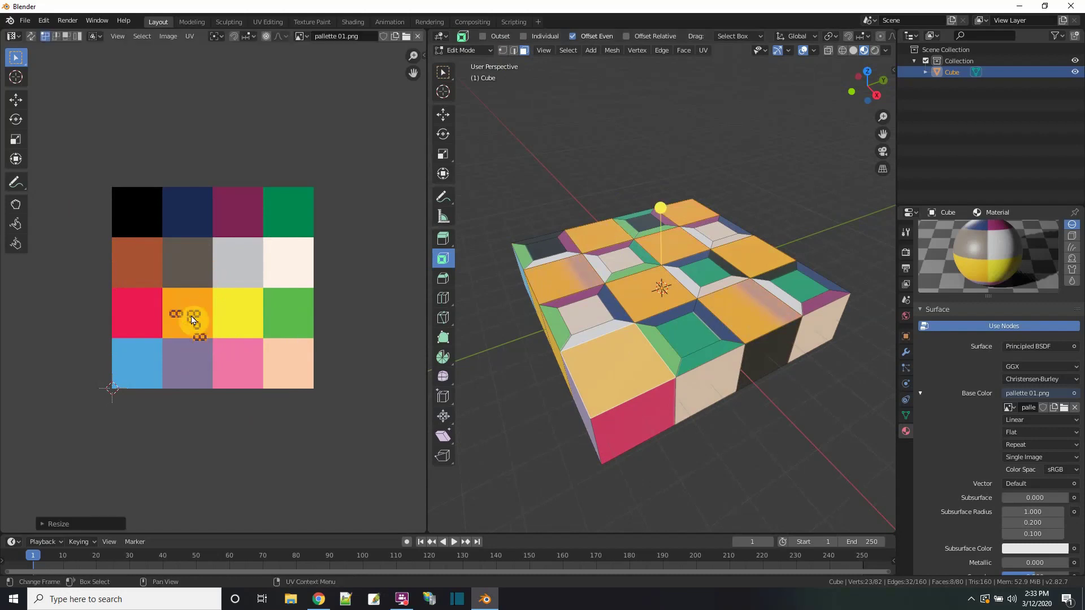
- Move the top tiles' shrunk UVs onto the green palette cell, then deselect the faces
{"action": "left_click", "coordinate": [17, 100]}
{"action": "left_click_drag", "start_coordinate": [192, 325], "coordinate": [296, 316]}
{"action": "left_click", "coordinate": [529, 394]}
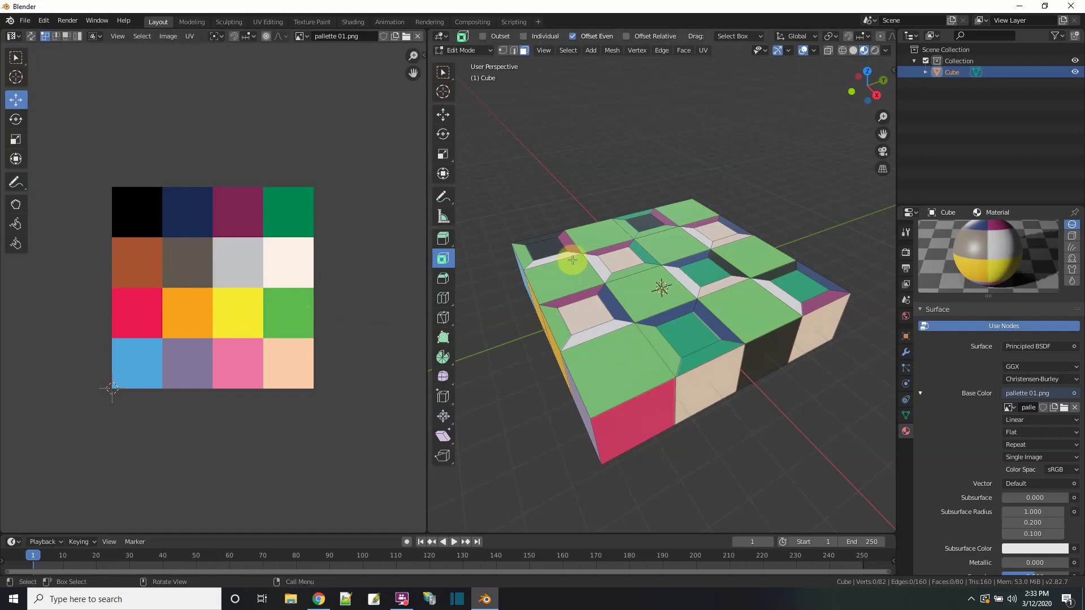
- Select the seven recessed inset squares on the slab's top
{"action": "left_click", "coordinate": [548, 252]}
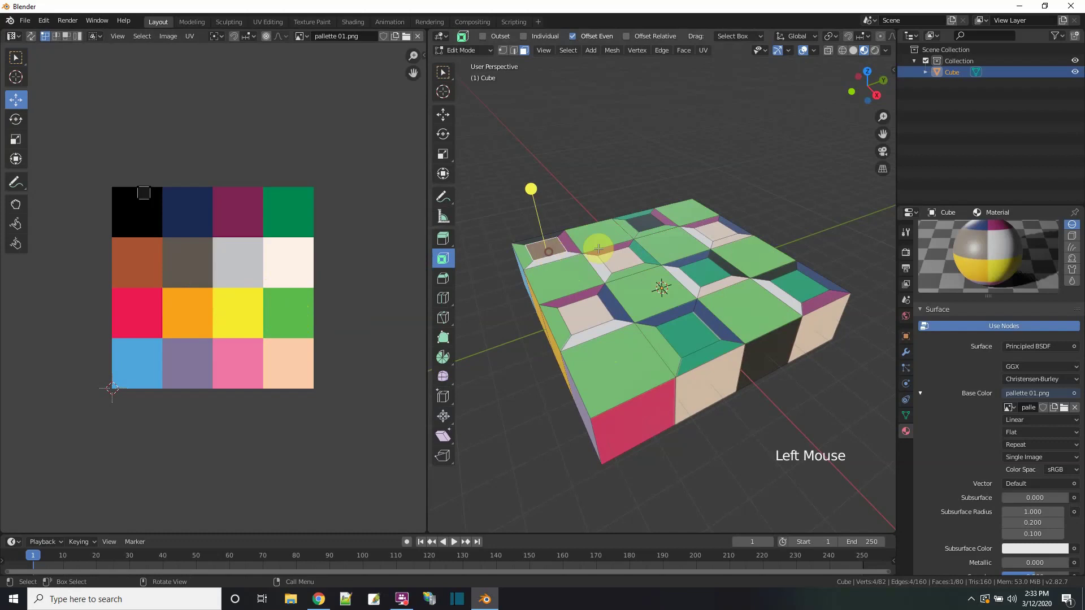
{"action": "left_click", "coordinate": [643, 224], "text": "shift"}
{"action": "left_click", "coordinate": [621, 264], "text": "shift"}
{"action": "left_click", "coordinate": [714, 230], "text": "shift"}
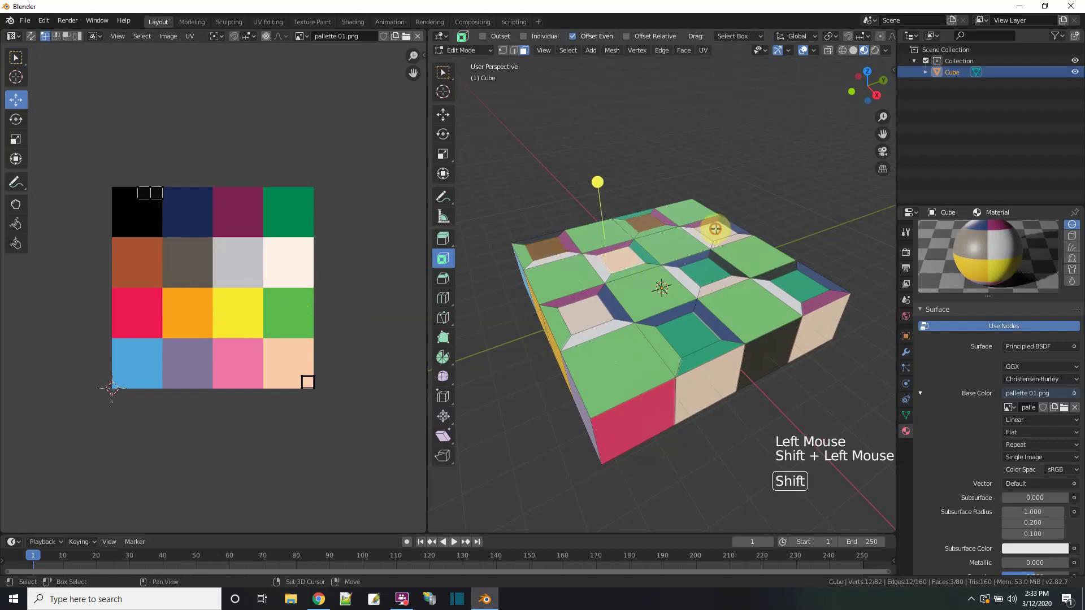
{"action": "left_click", "coordinate": [709, 269], "text": "shift"}
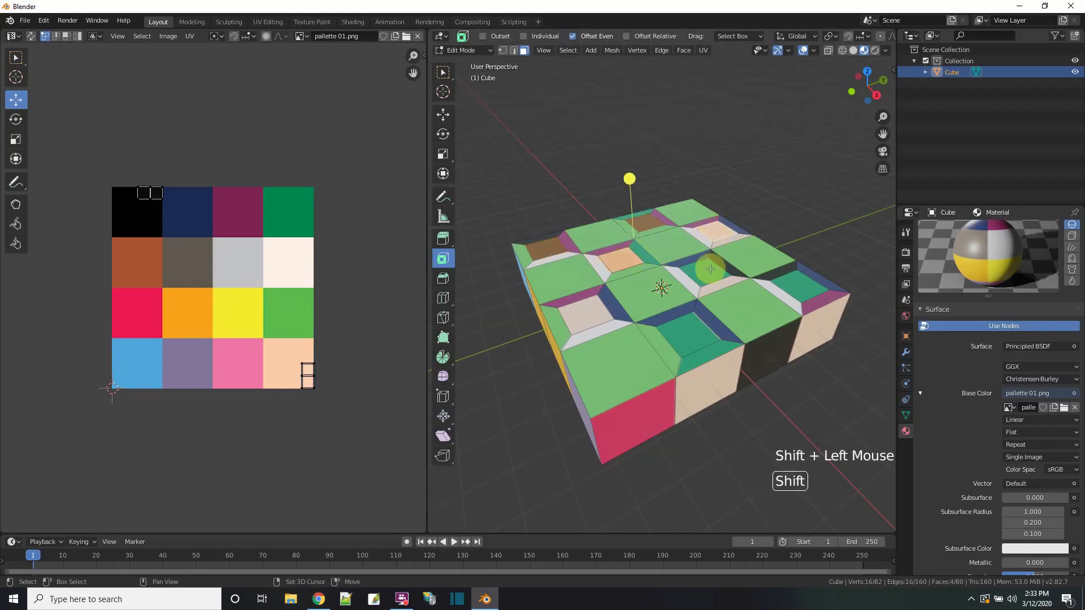
{"action": "left_click", "coordinate": [680, 334], "text": "shift"}
{"action": "left_click", "coordinate": [585, 314], "text": "shift"}
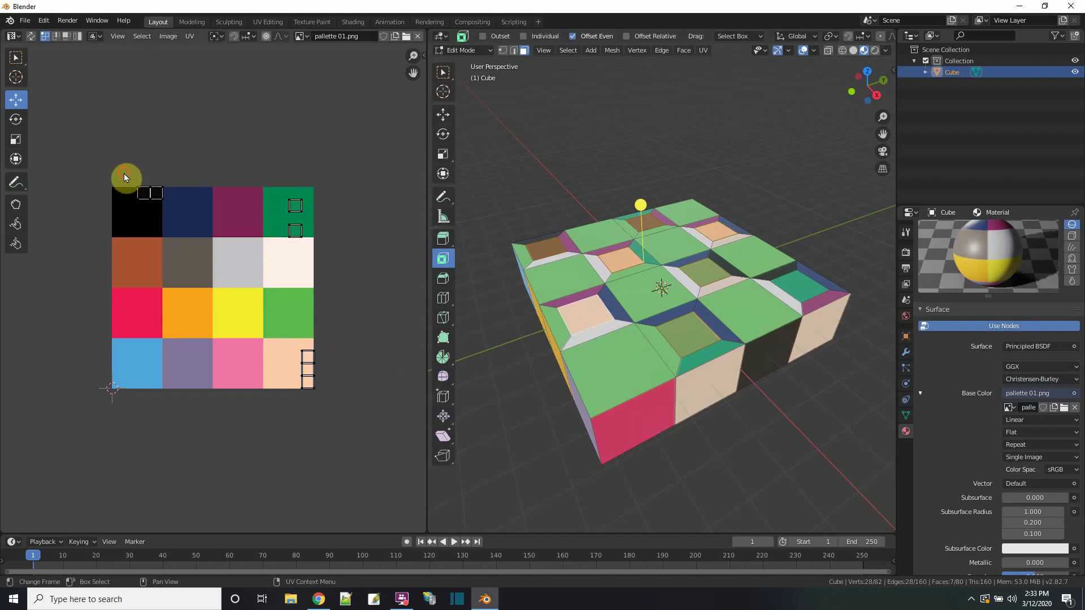
- Move the inset UVs from the black, green and peach cells onto the brown cell
{"action": "left_click", "coordinate": [160, 211]}
{"action": "left_click_drag", "start_coordinate": [151, 194], "coordinate": [139, 259]}
{"action": "left_click_drag", "start_coordinate": [268, 168], "coordinate": [319, 254]}
{"action": "left_click_drag", "start_coordinate": [296, 214], "coordinate": [141, 260]}
{"action": "left_click_drag", "start_coordinate": [243, 335], "coordinate": [339, 416]}
{"action": "left_click_drag", "start_coordinate": [309, 370], "coordinate": [123, 258]}
{"action": "left_click", "coordinate": [669, 356]}
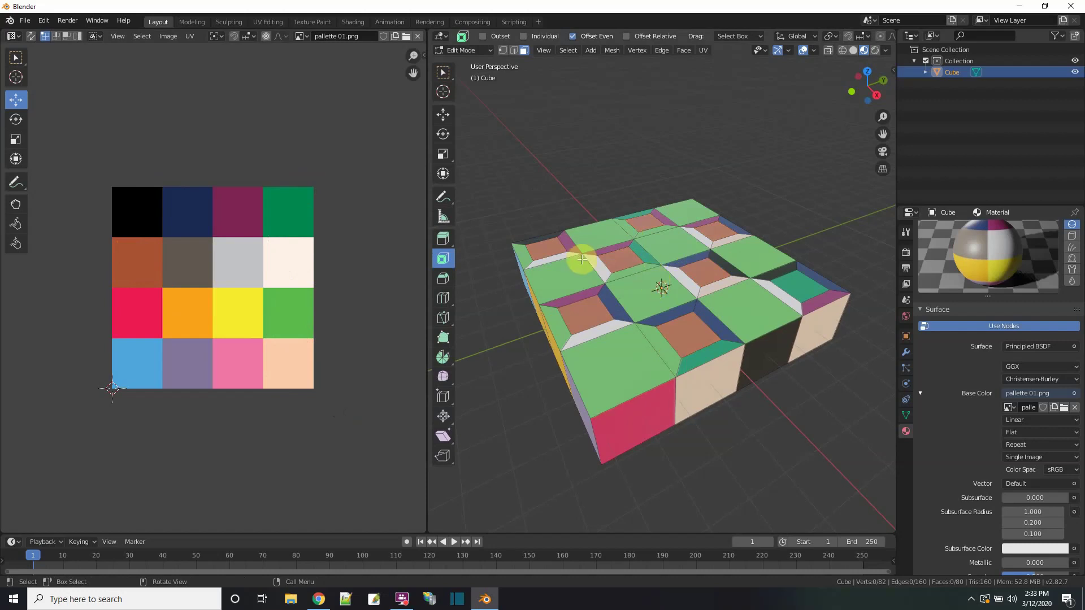
- Select the first set of sloped bevel faces around the inset squares
{"action": "left_click", "coordinate": [530, 262]}
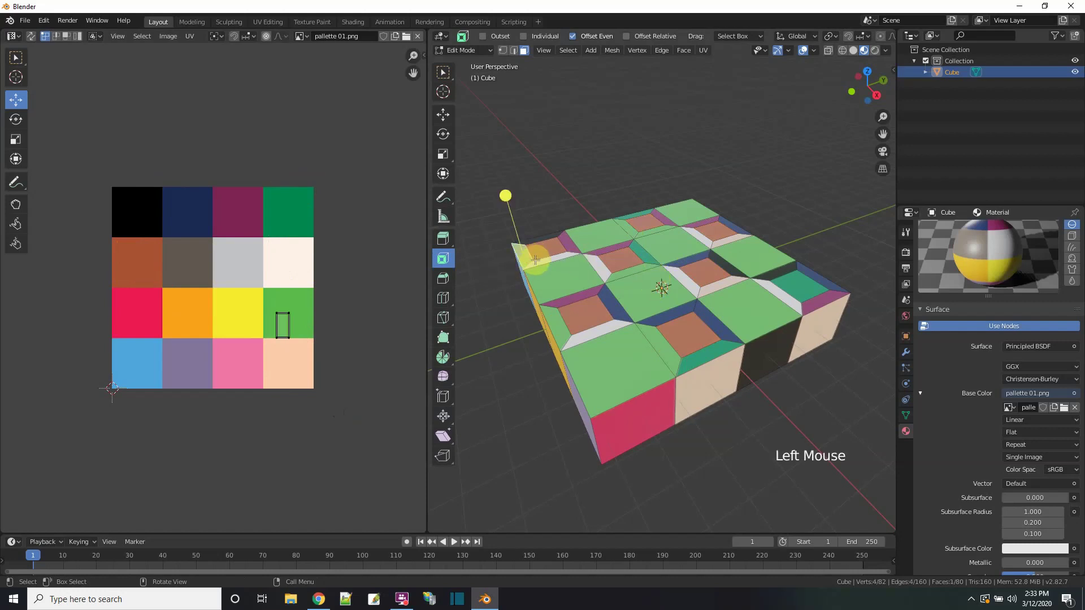
{"action": "left_click", "coordinate": [534, 260], "text": "shift"}
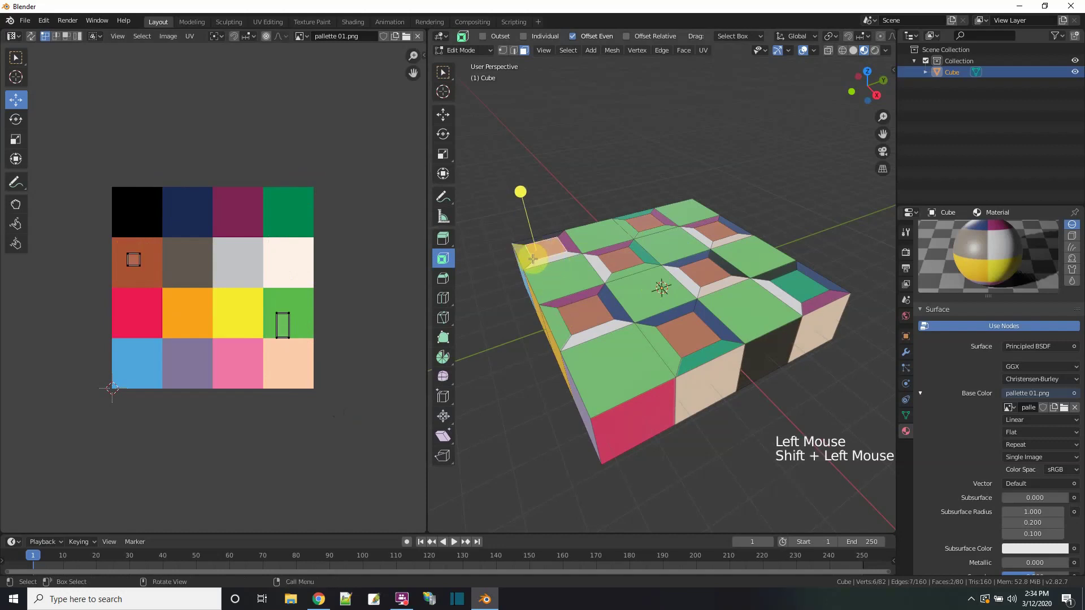
{"action": "left_click", "coordinate": [531, 257]}
{"action": "left_click", "coordinate": [528, 254], "text": "shift"}
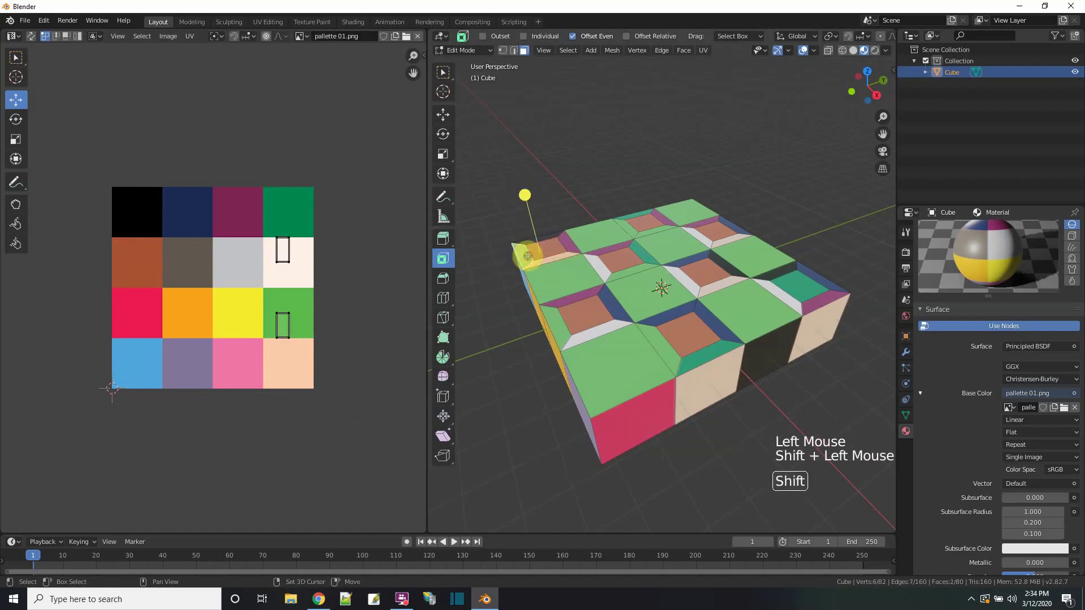
{"action": "left_click", "coordinate": [554, 332], "text": "shift"}
{"action": "left_click", "coordinate": [603, 273], "text": "shift"}
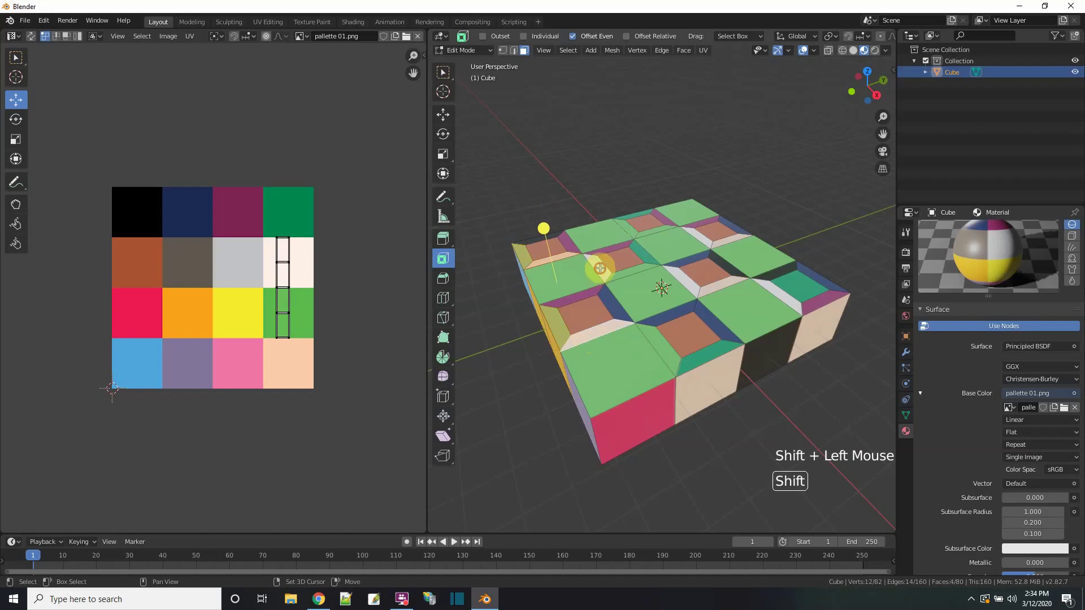
{"action": "left_click", "coordinate": [616, 269], "text": "shift"}
{"action": "left_click", "coordinate": [654, 339], "text": "shift"}
{"action": "left_click", "coordinate": [702, 365], "text": "shift"}
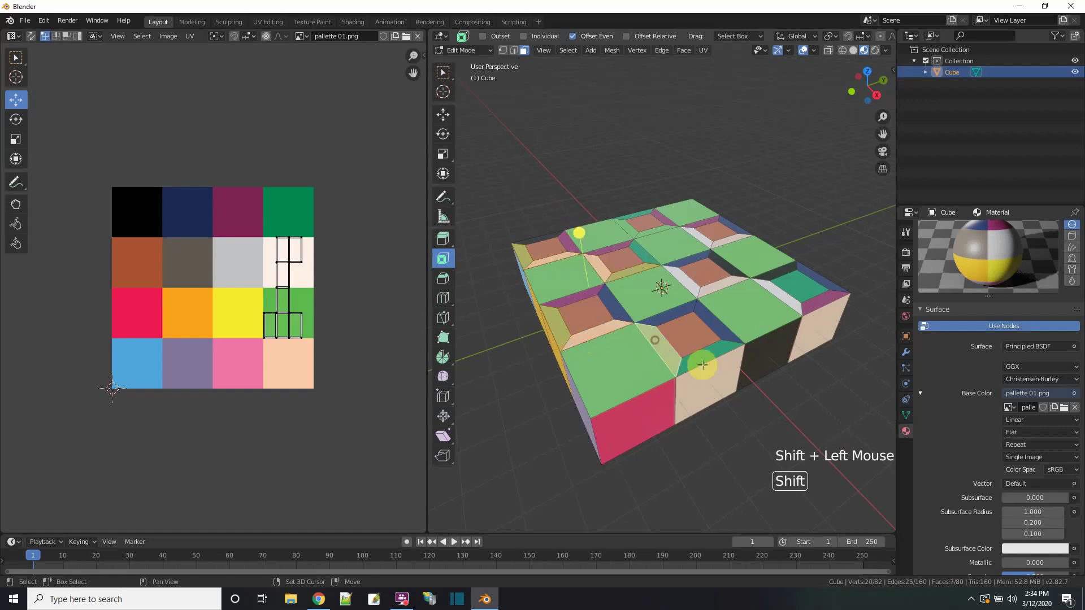
{"action": "left_click", "coordinate": [628, 232], "text": "shift"}
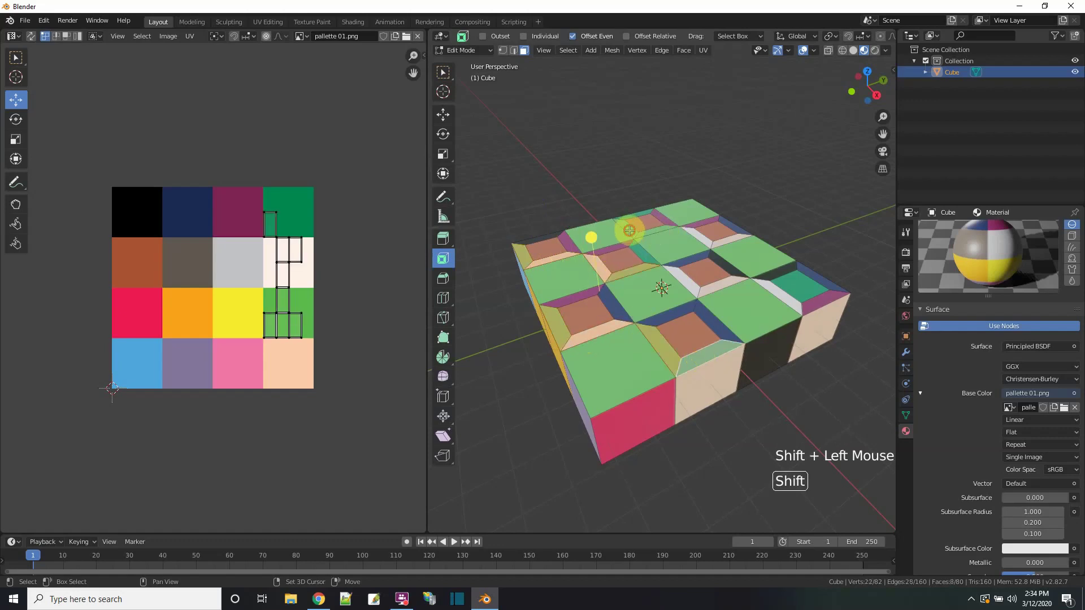
{"action": "left_click", "coordinate": [644, 230], "text": "shift"}
{"action": "left_click", "coordinate": [654, 259], "text": "shift"}
{"action": "left_click", "coordinate": [680, 277], "text": "shift"}
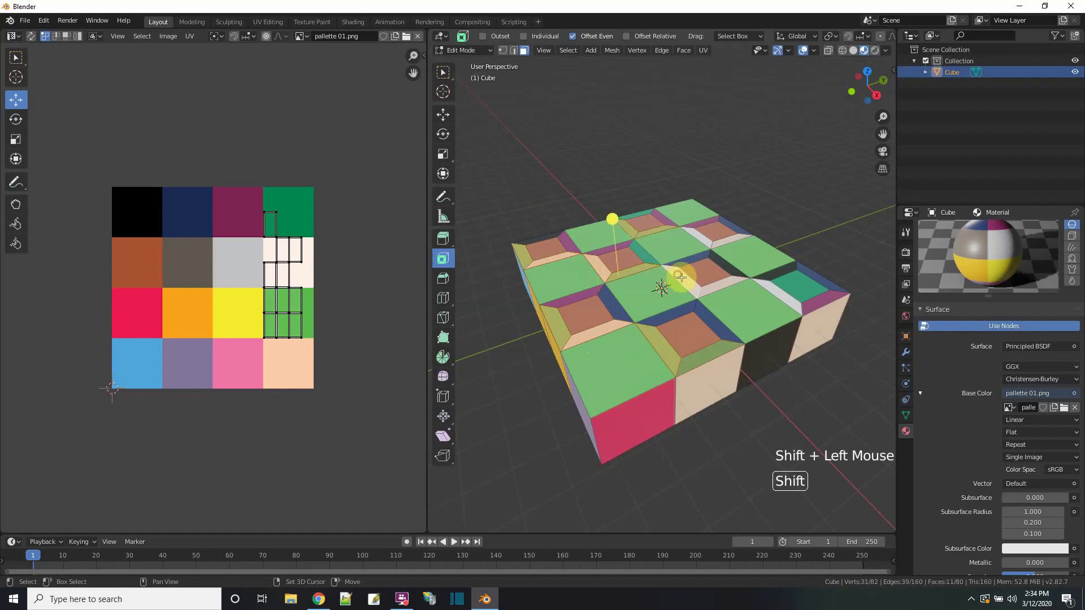
{"action": "left_click", "coordinate": [700, 239], "text": "shift"}
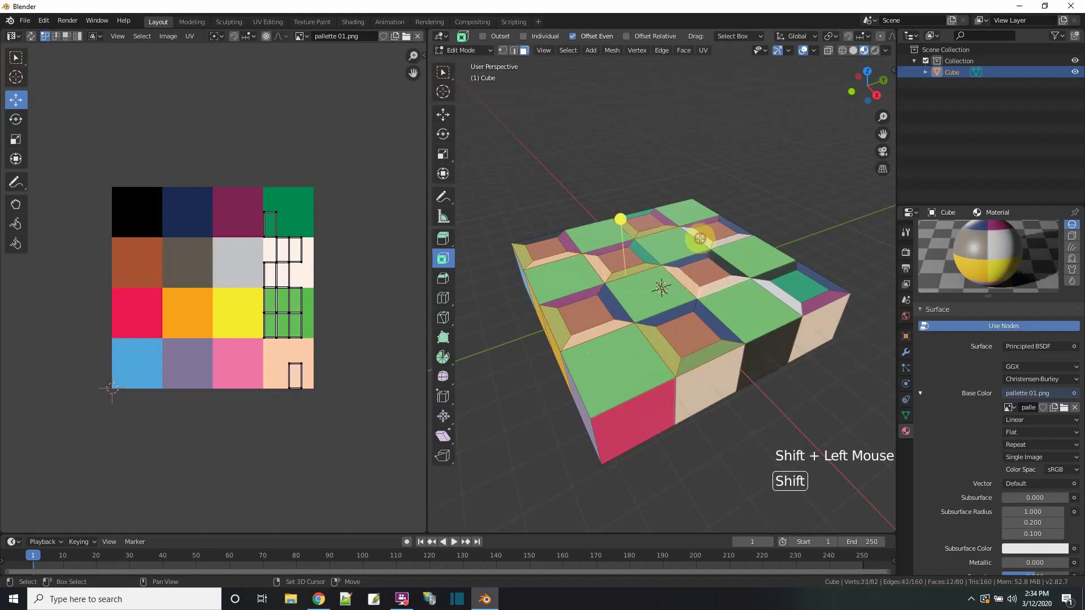
{"action": "left_click", "coordinate": [719, 238], "text": "shift"}
{"action": "left_click", "coordinate": [757, 282], "text": "shift"}
{"action": "left_click", "coordinate": [783, 295], "text": "shift"}
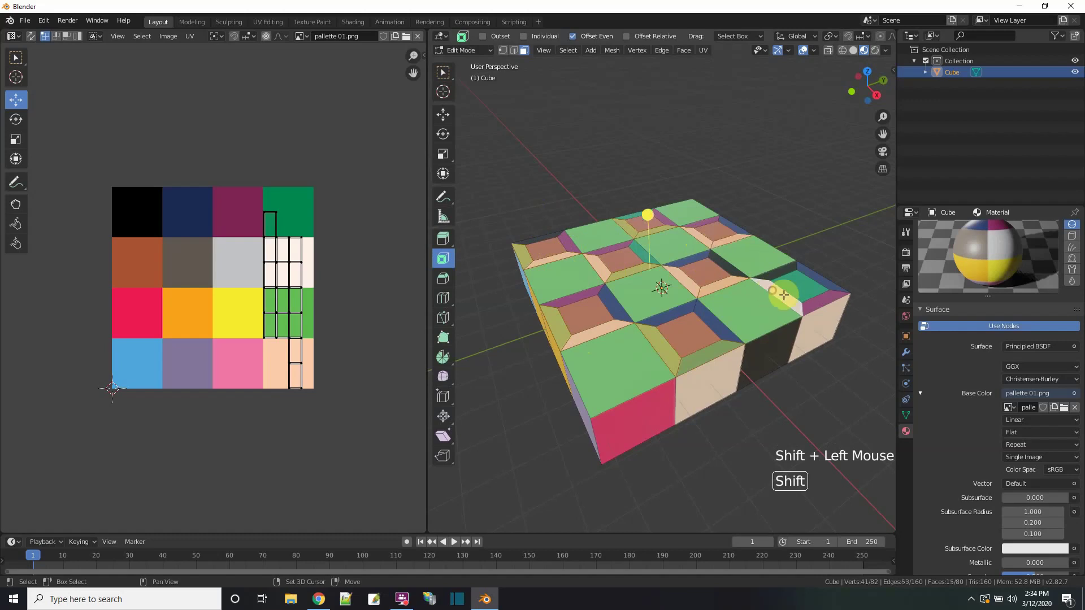
{"action": "left_click", "coordinate": [816, 307], "text": "shift"}
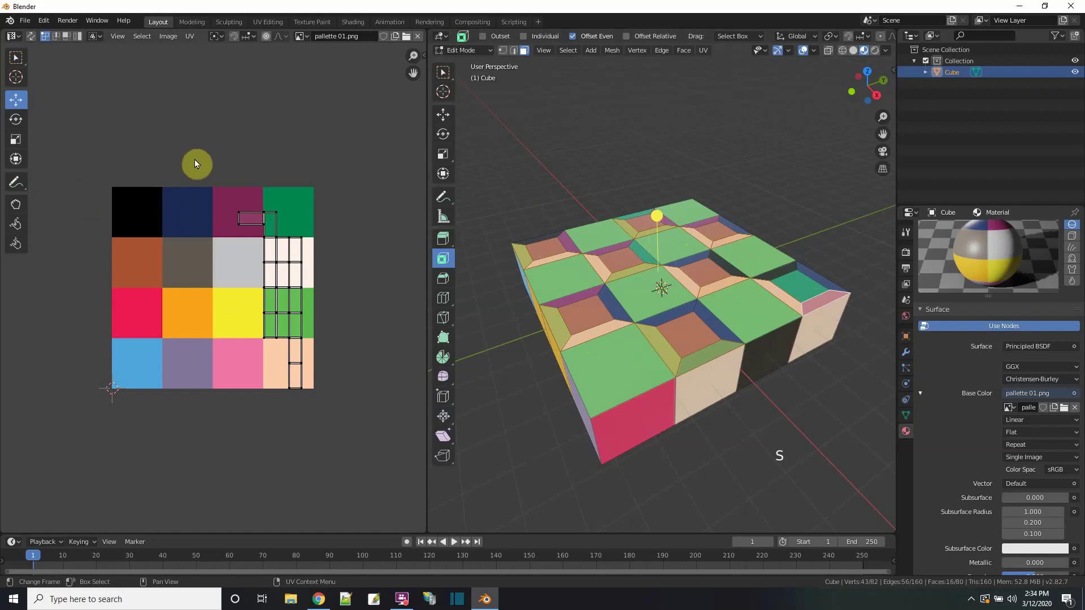
- Box-select the bevel UVs, shrink them, and move them onto the dark green cell
{"action": "left_click", "coordinate": [207, 149]}
{"action": "key", "text": "s"}
{"action": "left_click_drag", "start_coordinate": [189, 171], "coordinate": [356, 457]}
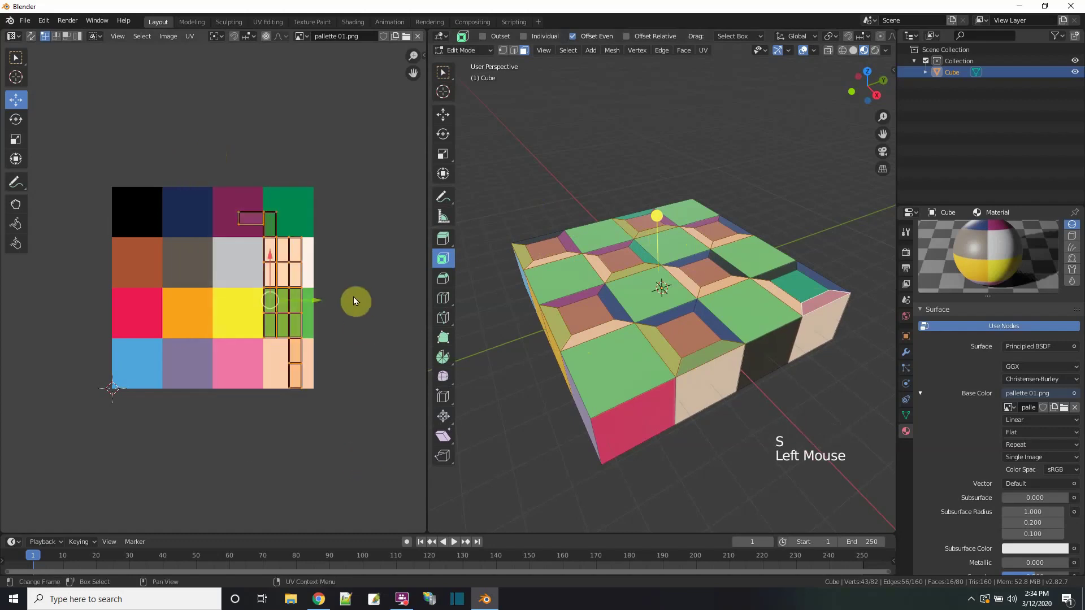
{"action": "key", "text": "s"}
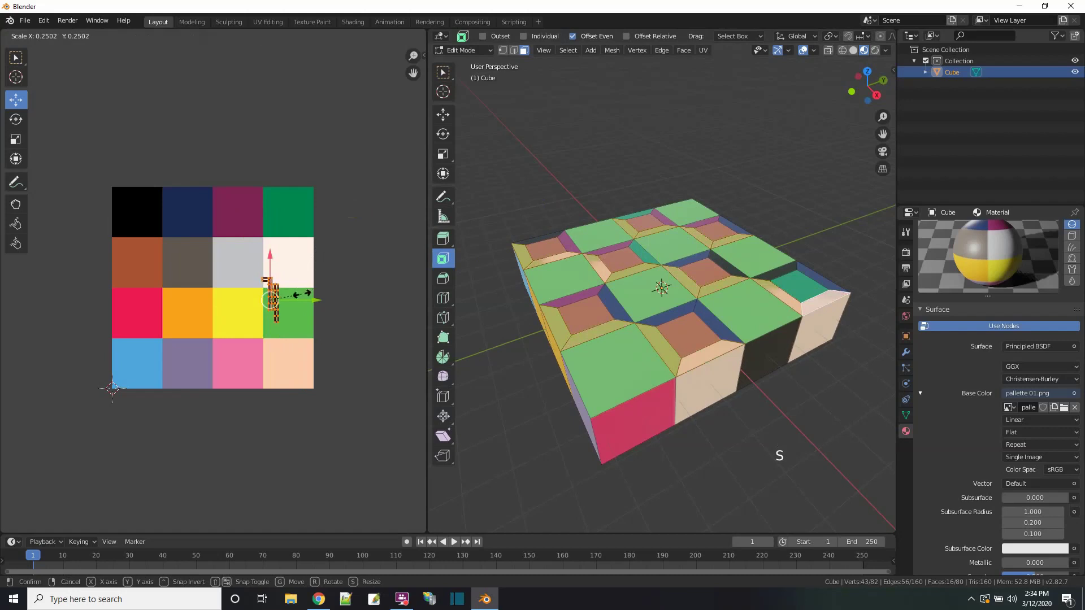
{"action": "left_click", "coordinate": [285, 306]}
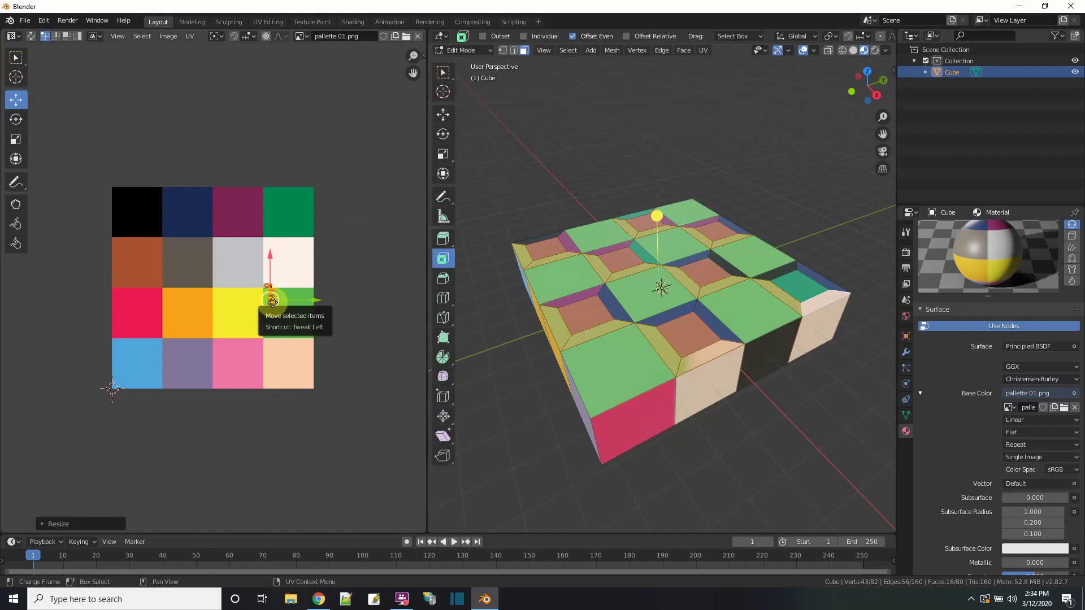
{"action": "left_click_drag", "start_coordinate": [272, 299], "coordinate": [287, 209]}
{"action": "left_click", "coordinate": [344, 320]}
{"action": "left_click", "coordinate": [502, 428]}
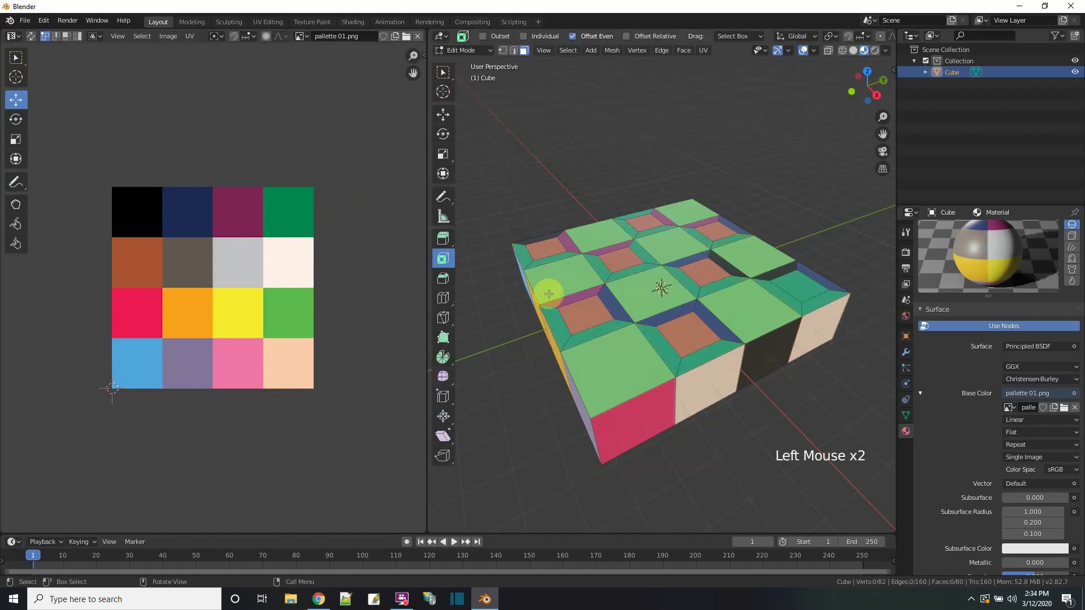
- Select the remaining bevel faces around the inset squares
{"action": "left_click", "coordinate": [543, 237]}
{"action": "left_click", "coordinate": [559, 242], "text": "shift"}
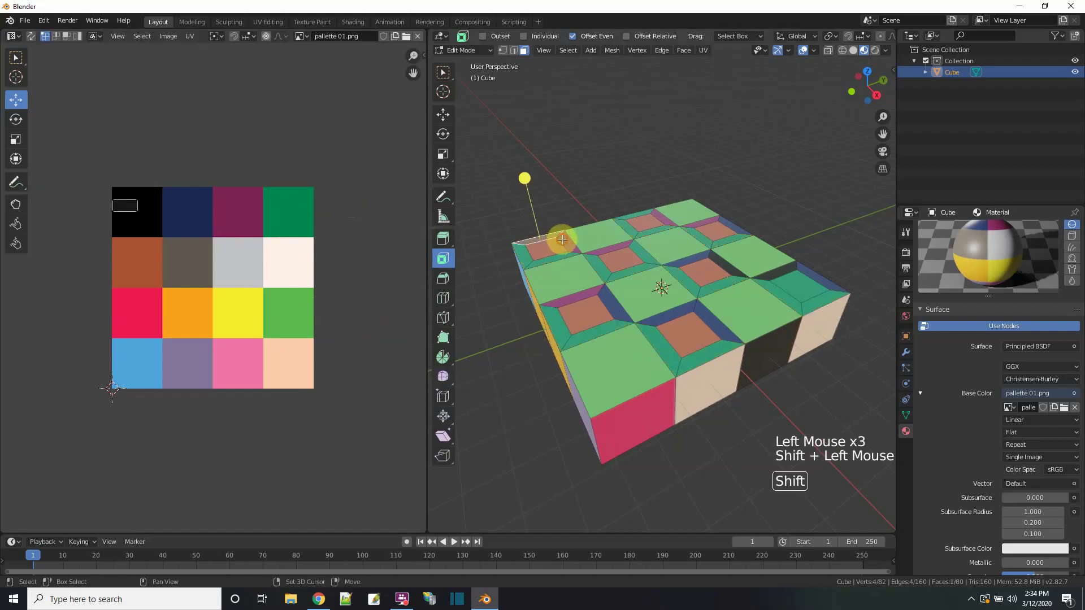
{"action": "left_click", "coordinate": [607, 250], "text": "shift"}
{"action": "left_click", "coordinate": [636, 247], "text": "shift"}
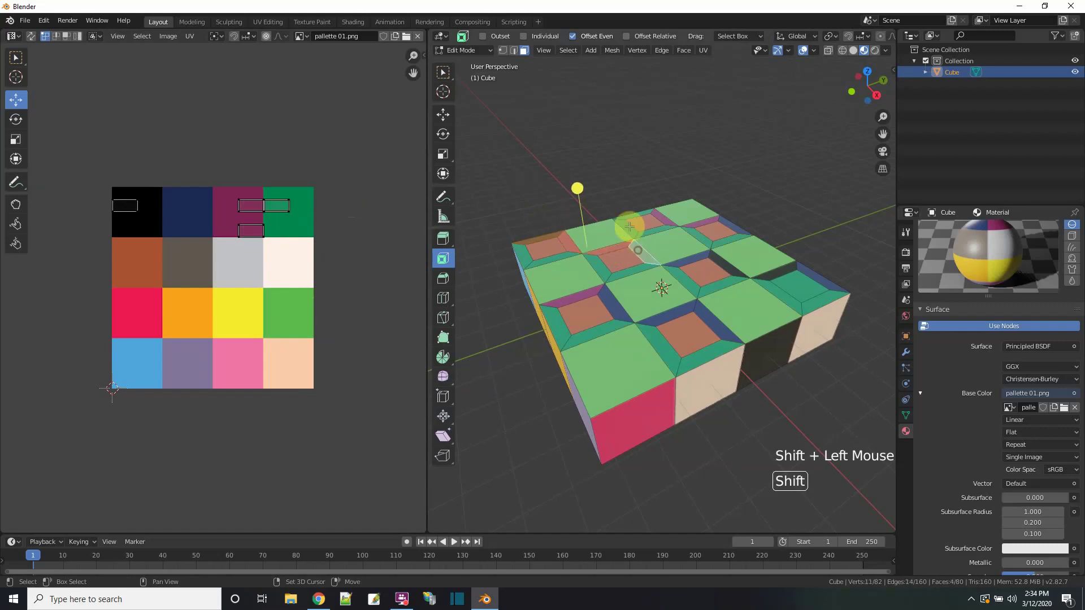
{"action": "left_click", "coordinate": [654, 214], "text": "shift"}
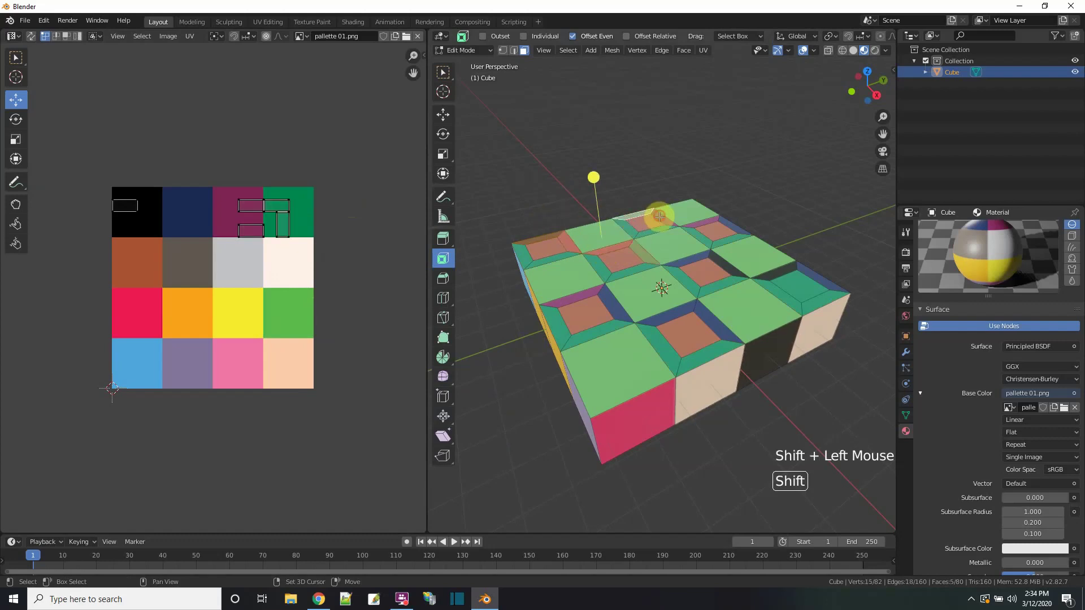
{"action": "left_click", "coordinate": [706, 221], "text": "shift"}
{"action": "left_click", "coordinate": [726, 226], "text": "shift"}
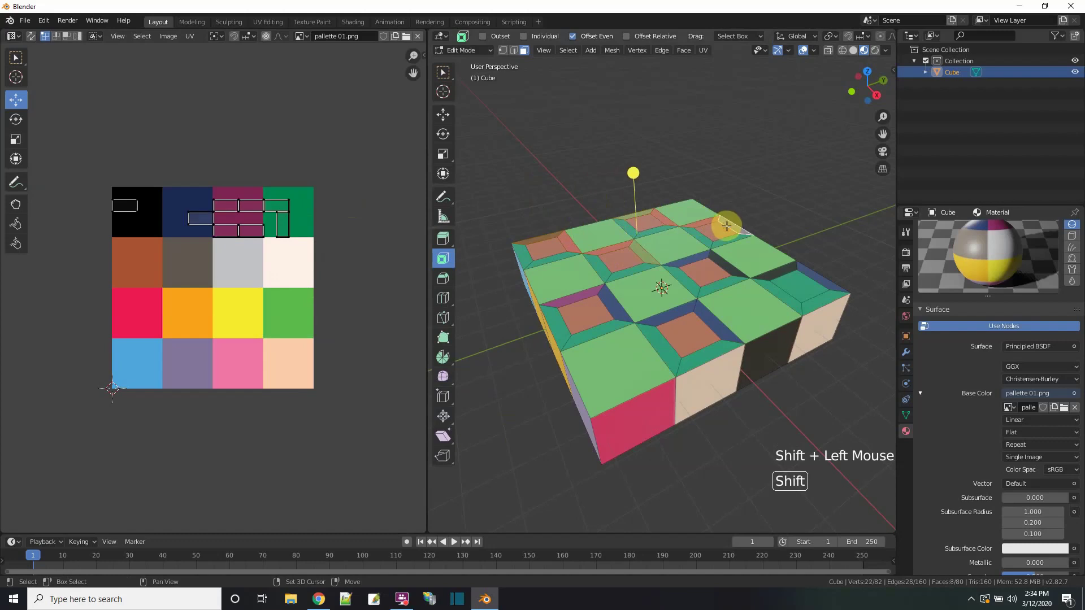
{"action": "left_click", "coordinate": [442, 73]}
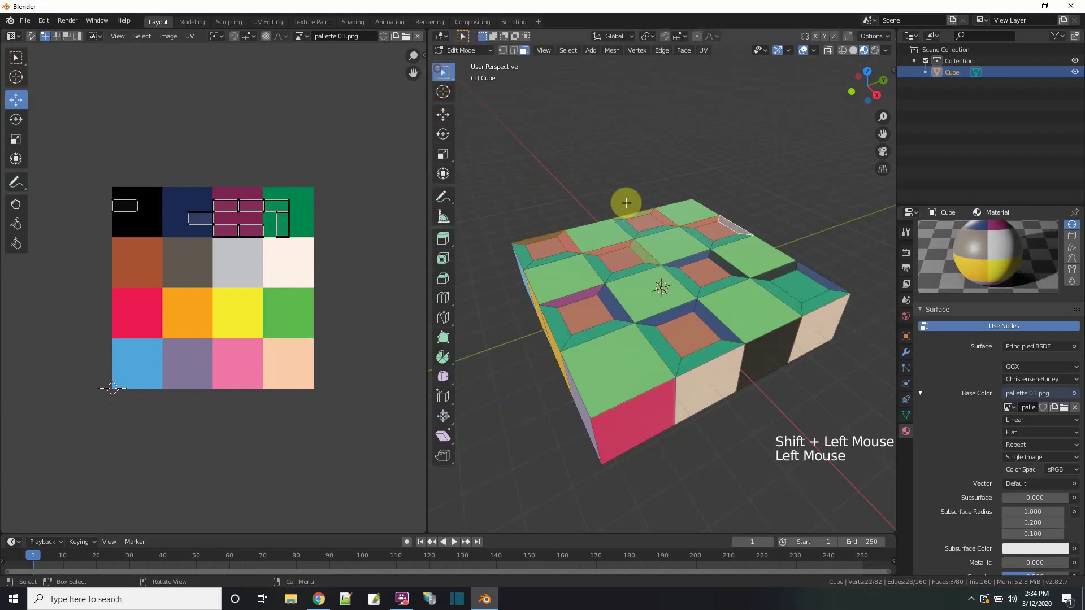
{"action": "left_click", "coordinate": [714, 262], "text": "shift"}
{"action": "left_click", "coordinate": [760, 270], "text": "shift"}
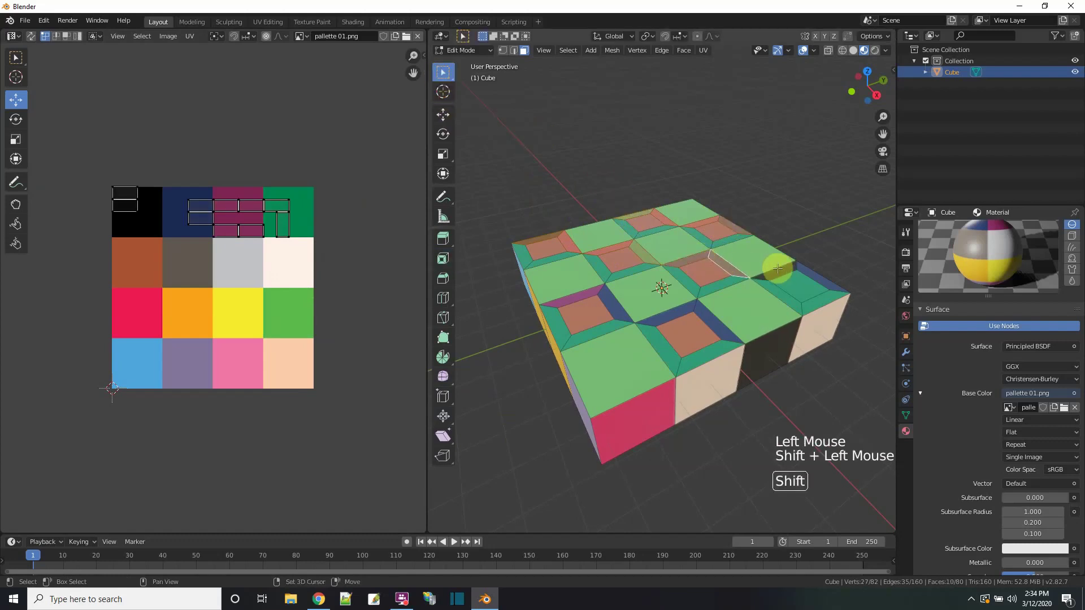
{"action": "left_click", "coordinate": [798, 270], "text": "shift"}
{"action": "left_click", "coordinate": [804, 272], "text": "shift"}
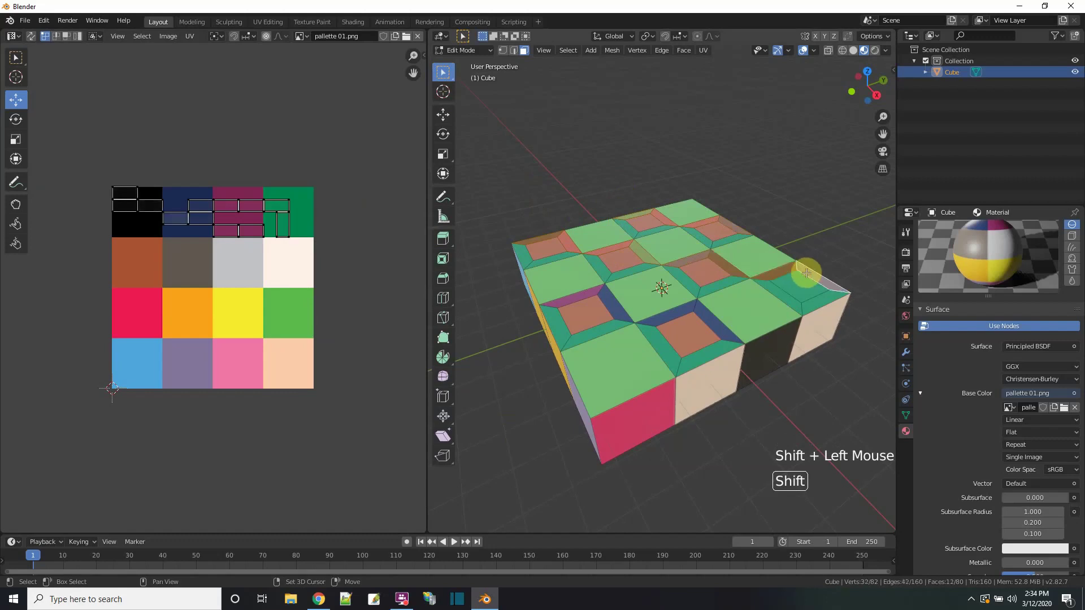
{"action": "left_click", "coordinate": [658, 314], "text": "shift"}
{"action": "left_click", "coordinate": [707, 314], "text": "shift"}
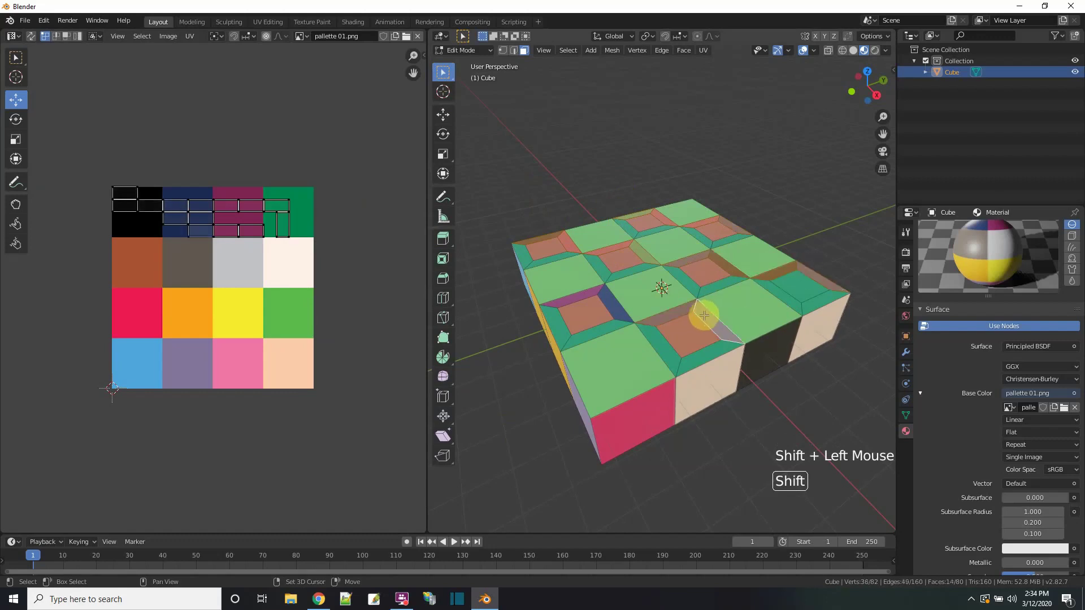
{"action": "left_click", "coordinate": [586, 291], "text": "shift"}
{"action": "left_click", "coordinate": [609, 299], "text": "shift"}
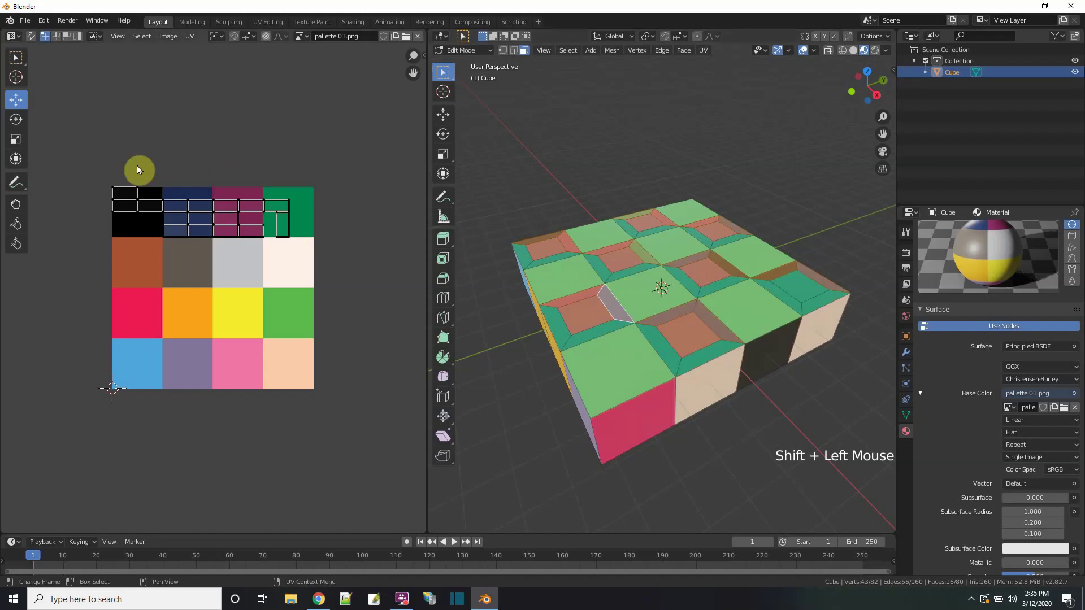
- Box-select those bevel UVs, shrink them, and move them onto the gray palette cell
{"action": "left_click_drag", "start_coordinate": [86, 164], "coordinate": [356, 281]}
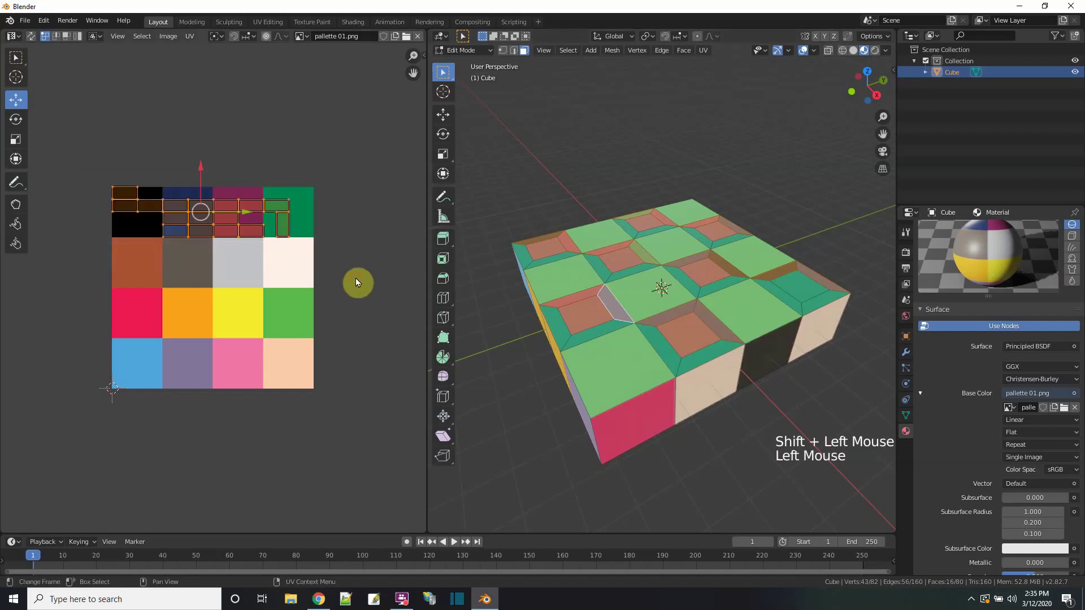
{"action": "key", "text": "s"}
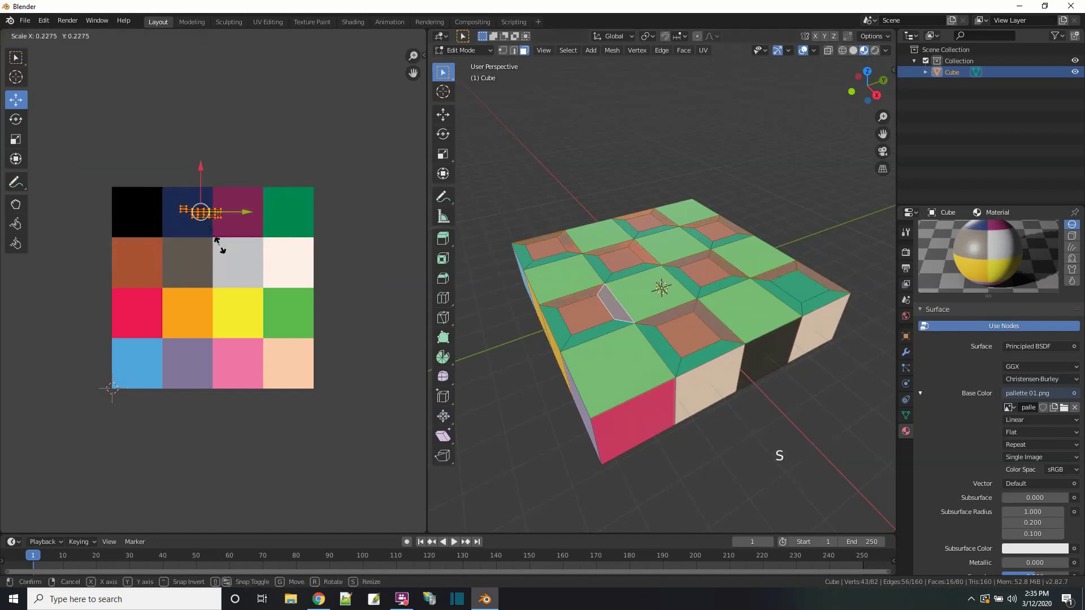
{"action": "left_click", "coordinate": [196, 221]}
{"action": "left_click_drag", "start_coordinate": [201, 213], "coordinate": [186, 267]}
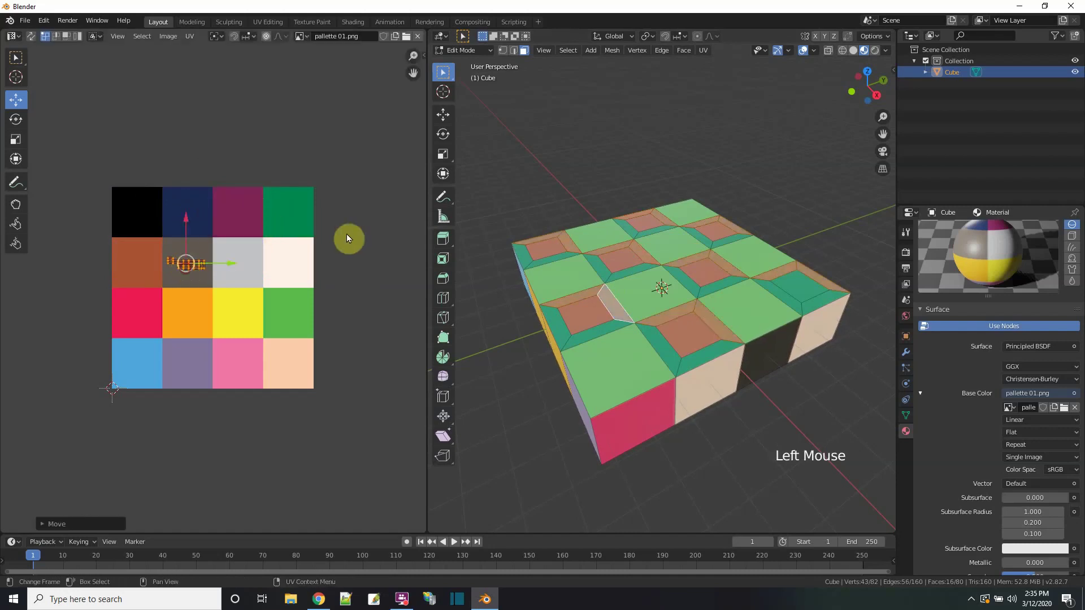
{"action": "left_click", "coordinate": [357, 232]}
{"action": "left_click", "coordinate": [552, 445]}
{"action": "middle_click_drag", "start_coordinate": [698, 448], "coordinate": [746, 438]}
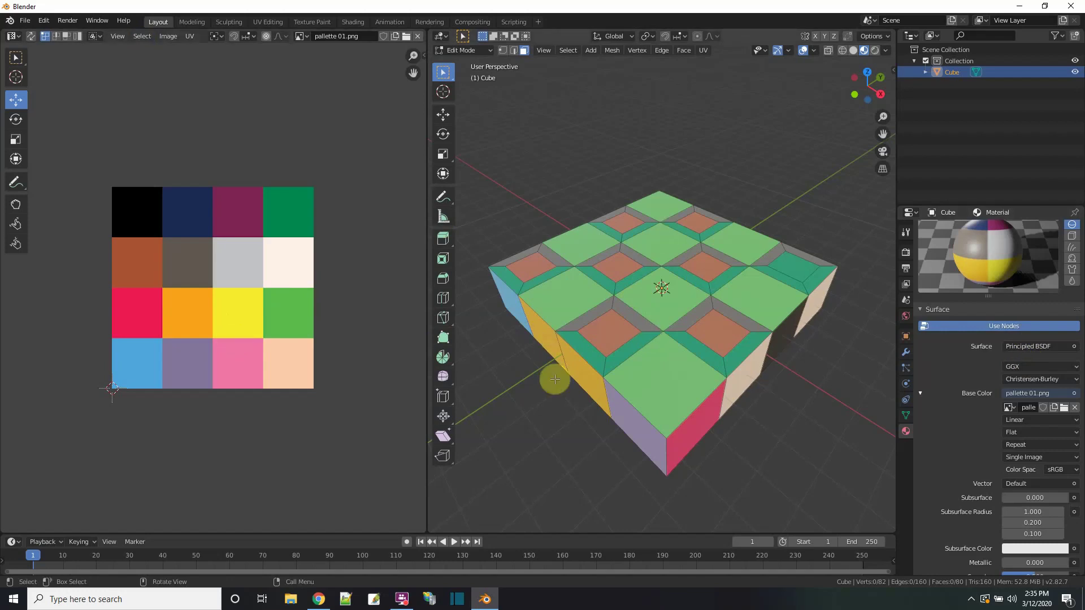
{"action": "middle_click_drag", "start_coordinate": [508, 287], "coordinate": [718, 313]}
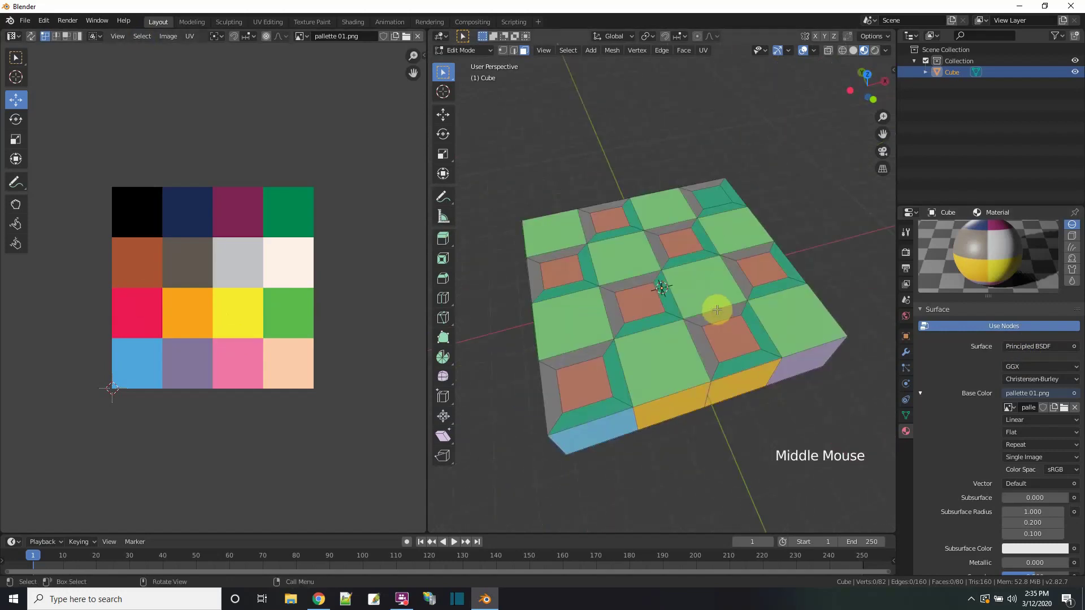